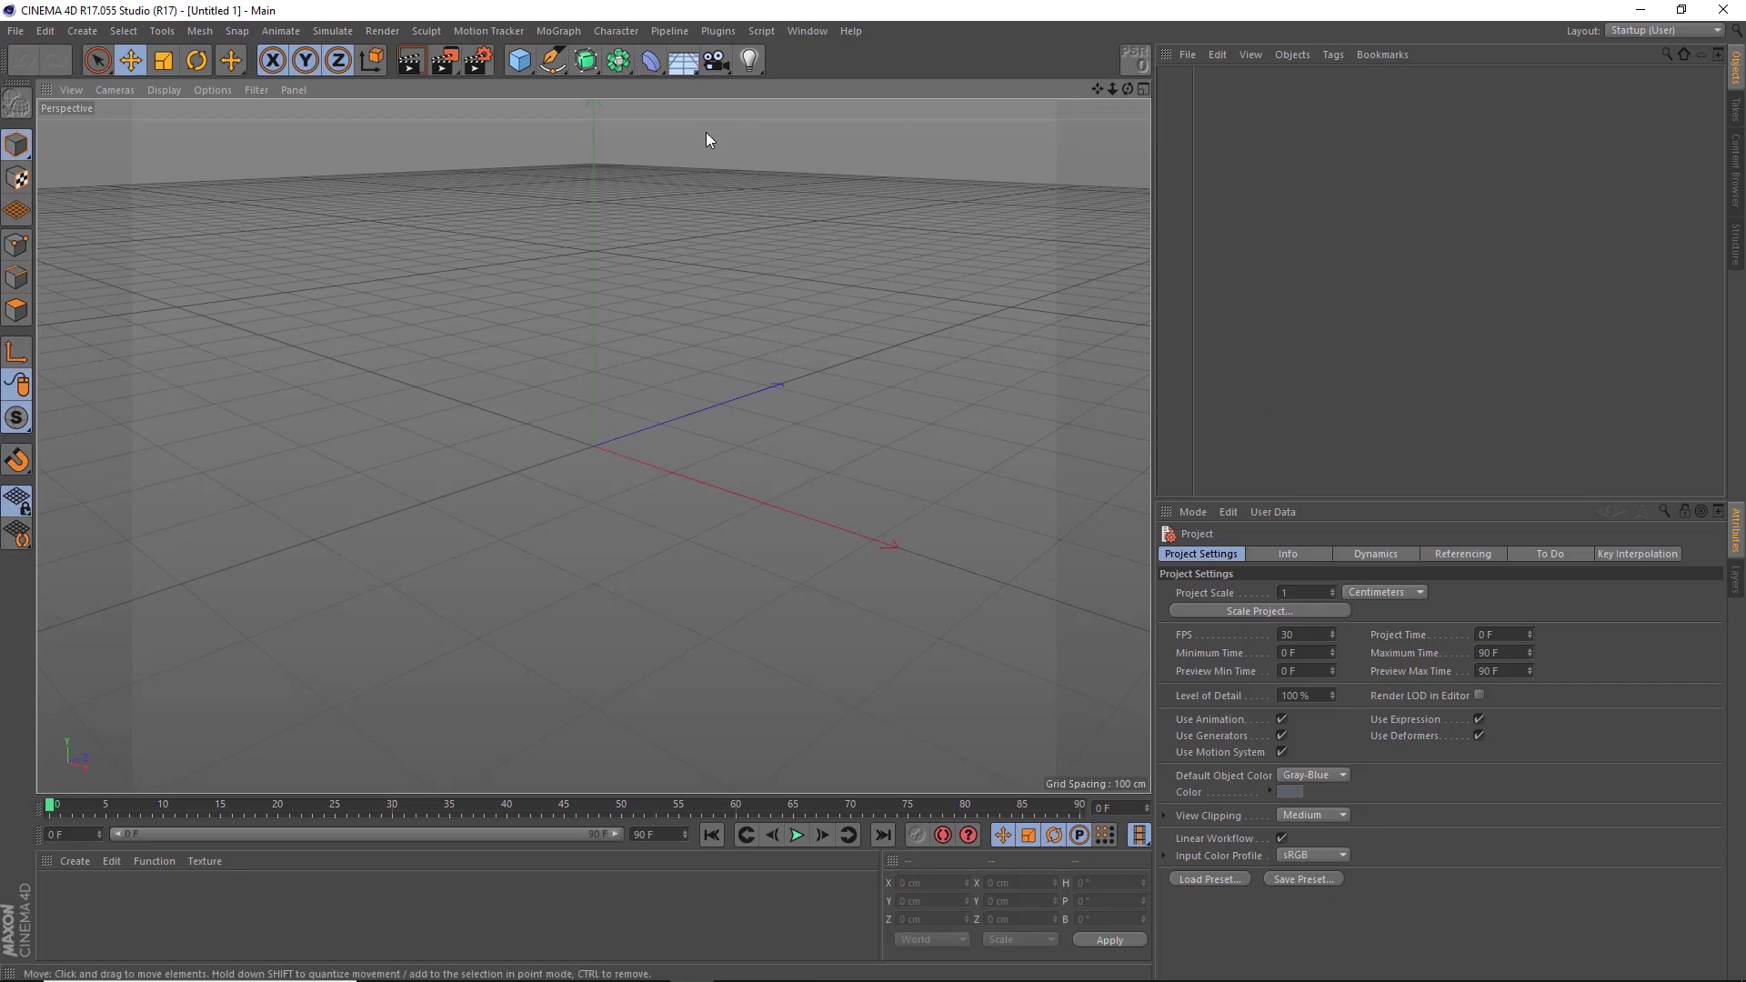
- Add a default cube to the empty scene and make two copies of it
{"action": "left_click", "coordinate": [526, 64]}
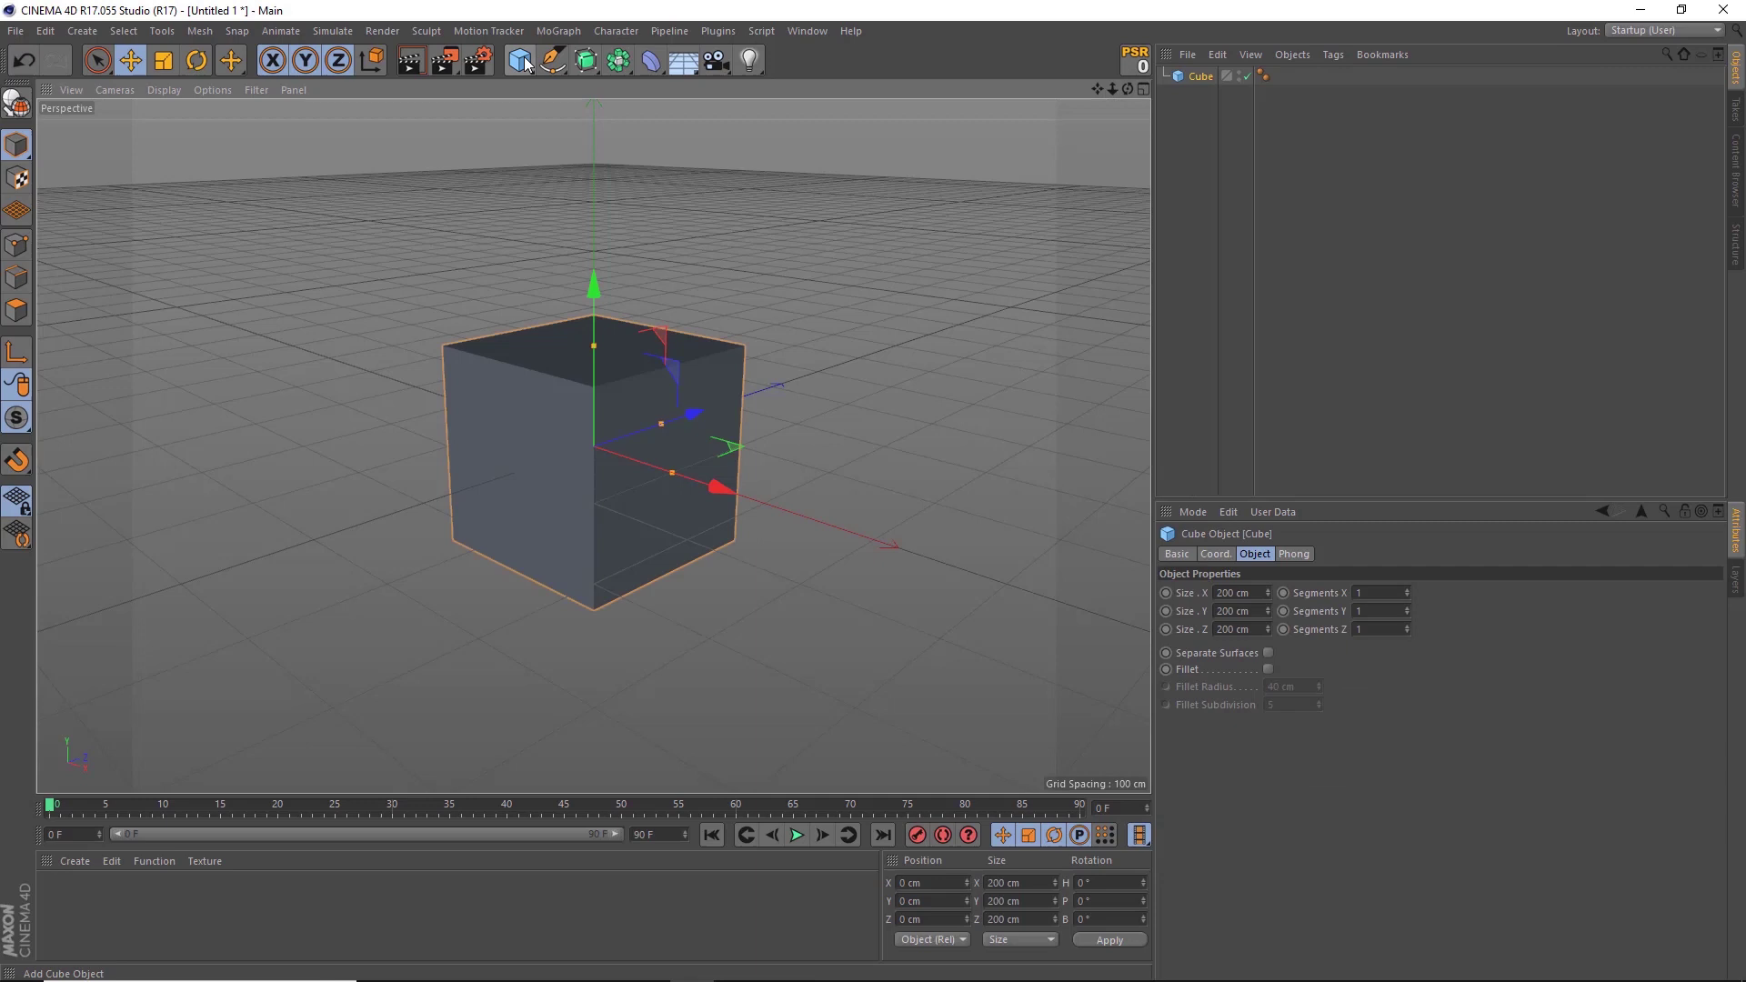
{"action": "key", "text": "ctrl+v"}
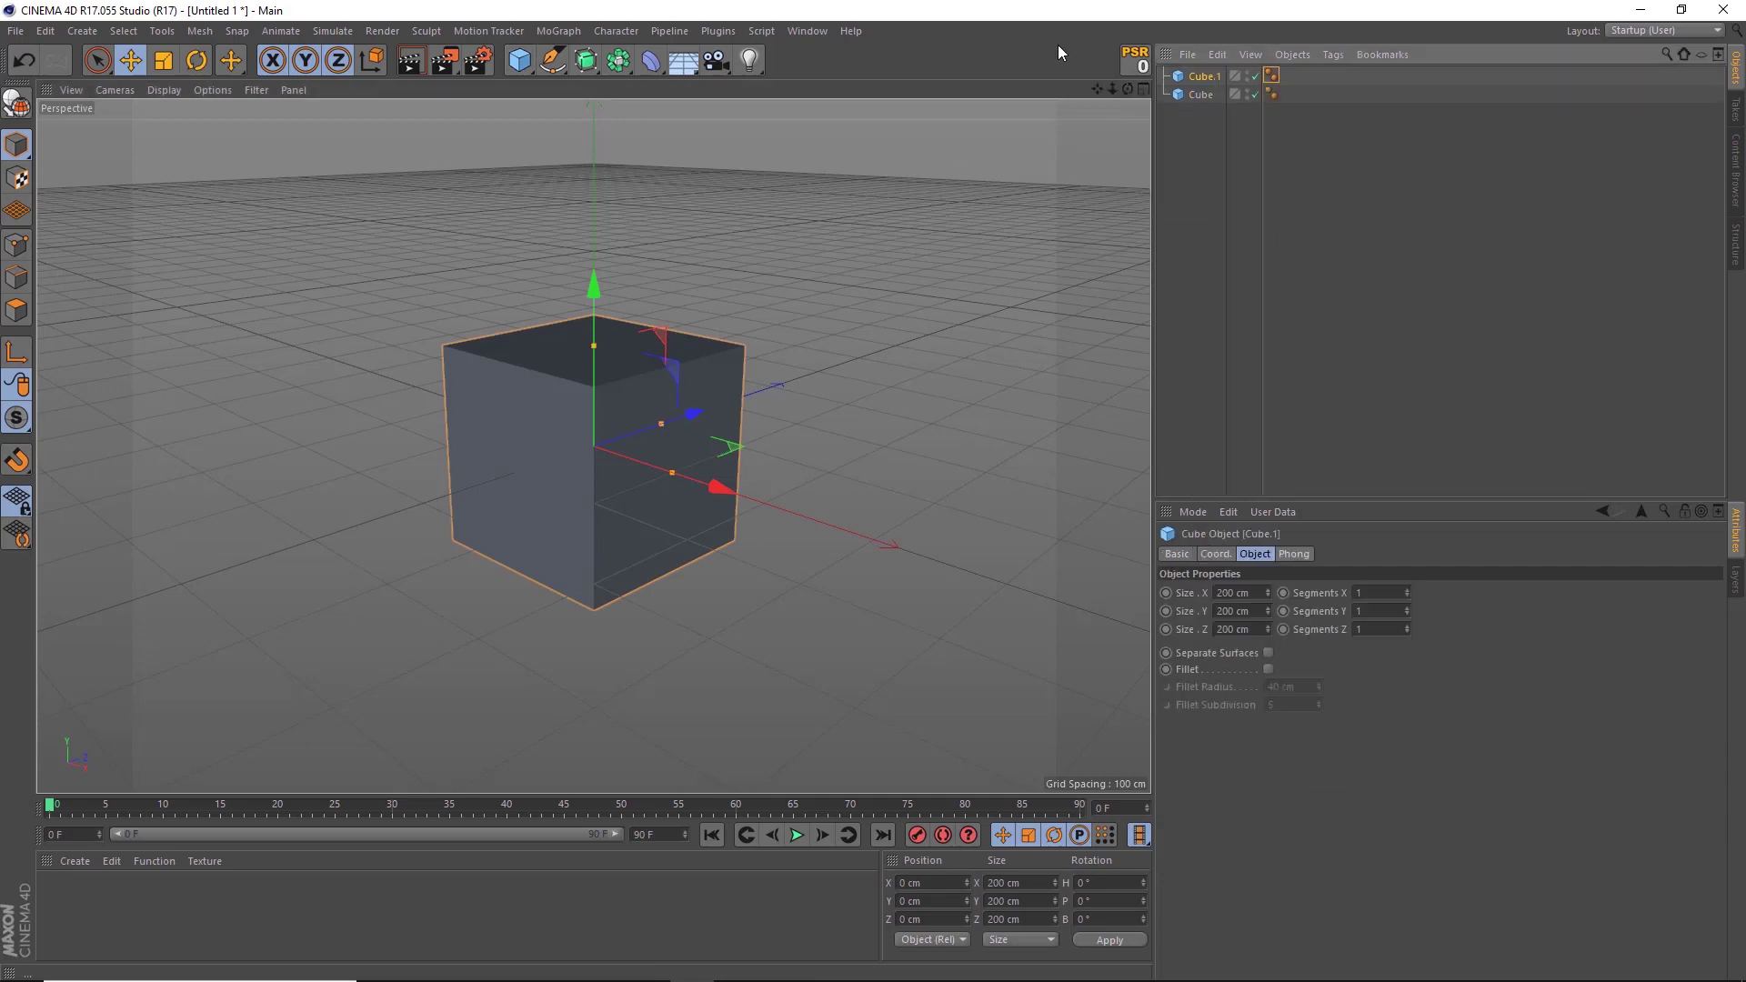
{"action": "key", "text": "ctrl+v"}
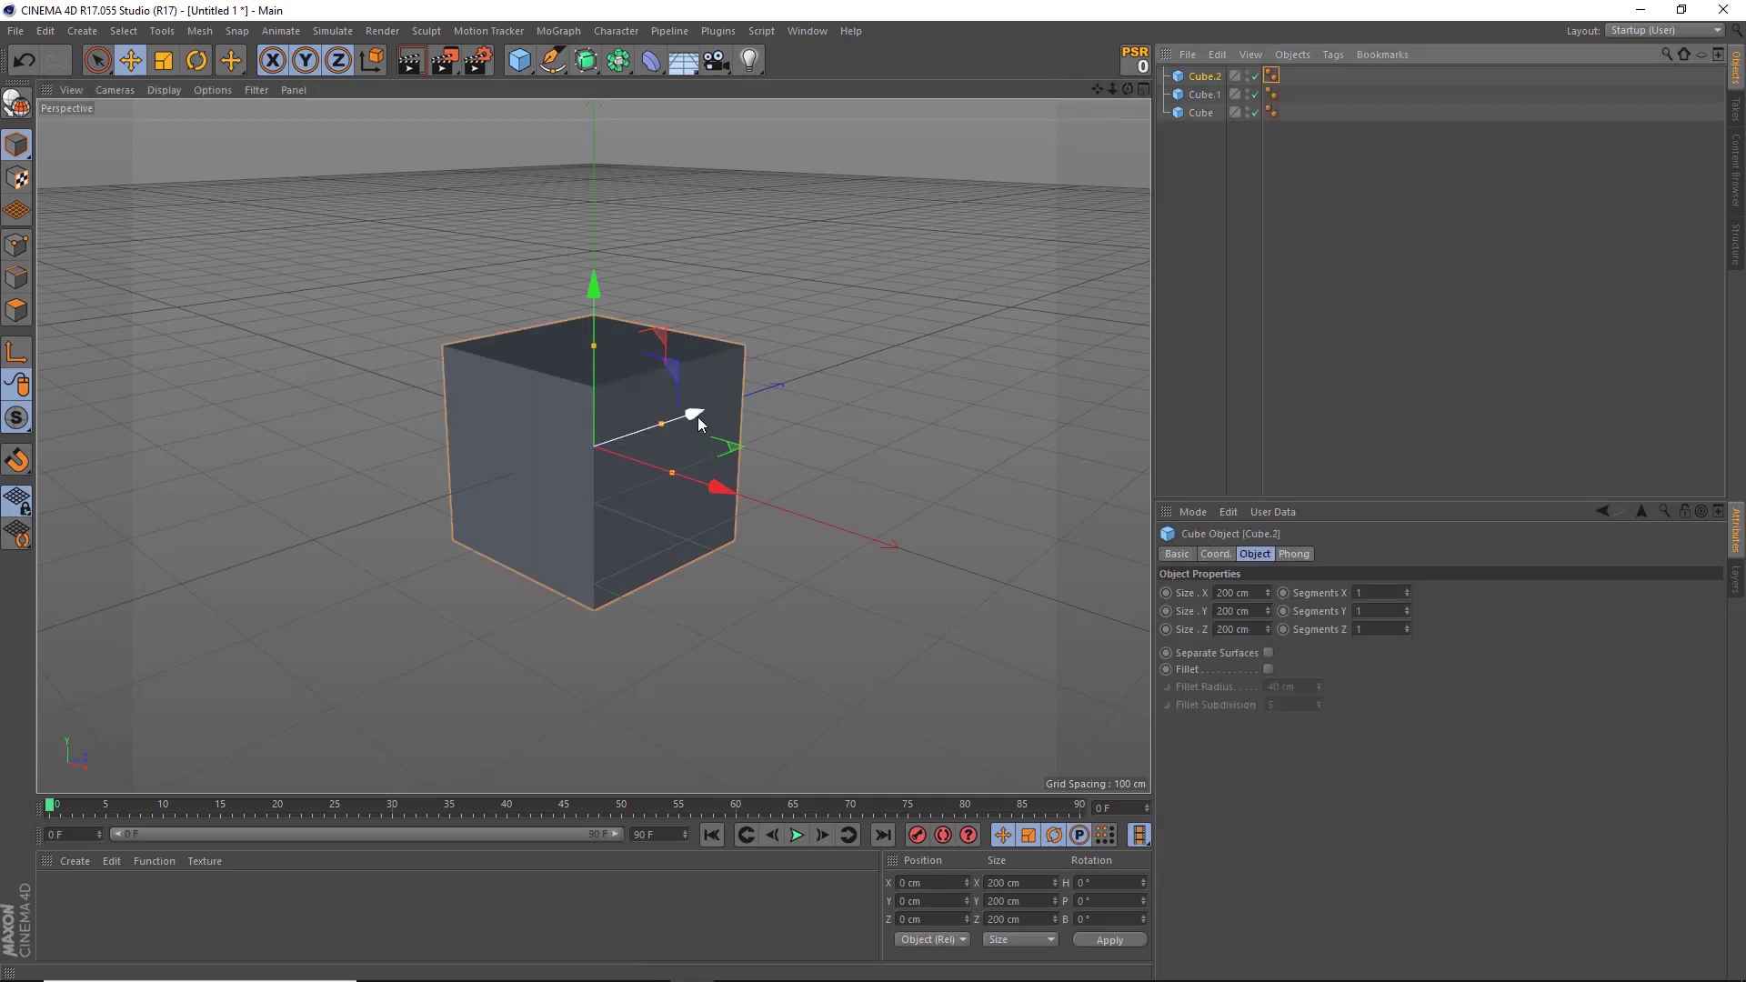
- Move one cube copy to about Z 783 cm and the other to about X -828 cm, Z 641 cm
{"action": "left_click_drag", "start_coordinate": [697, 417], "coordinate": [1016, 307]}
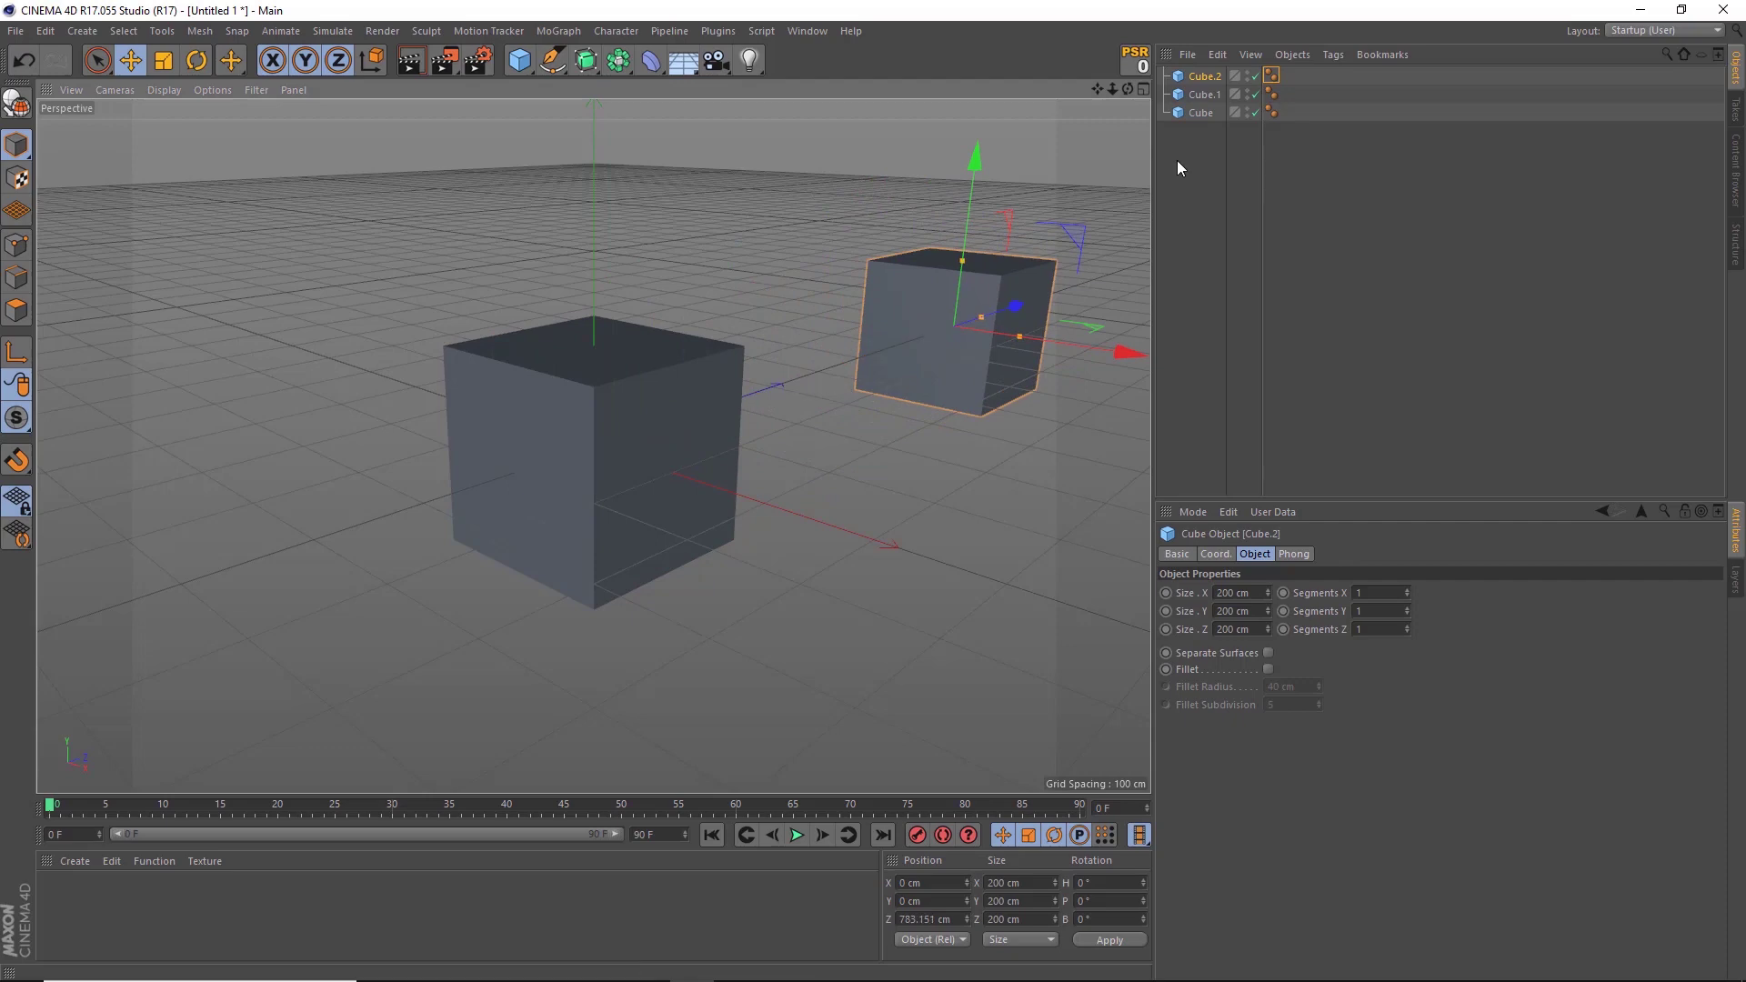
{"action": "left_click", "coordinate": [1202, 94]}
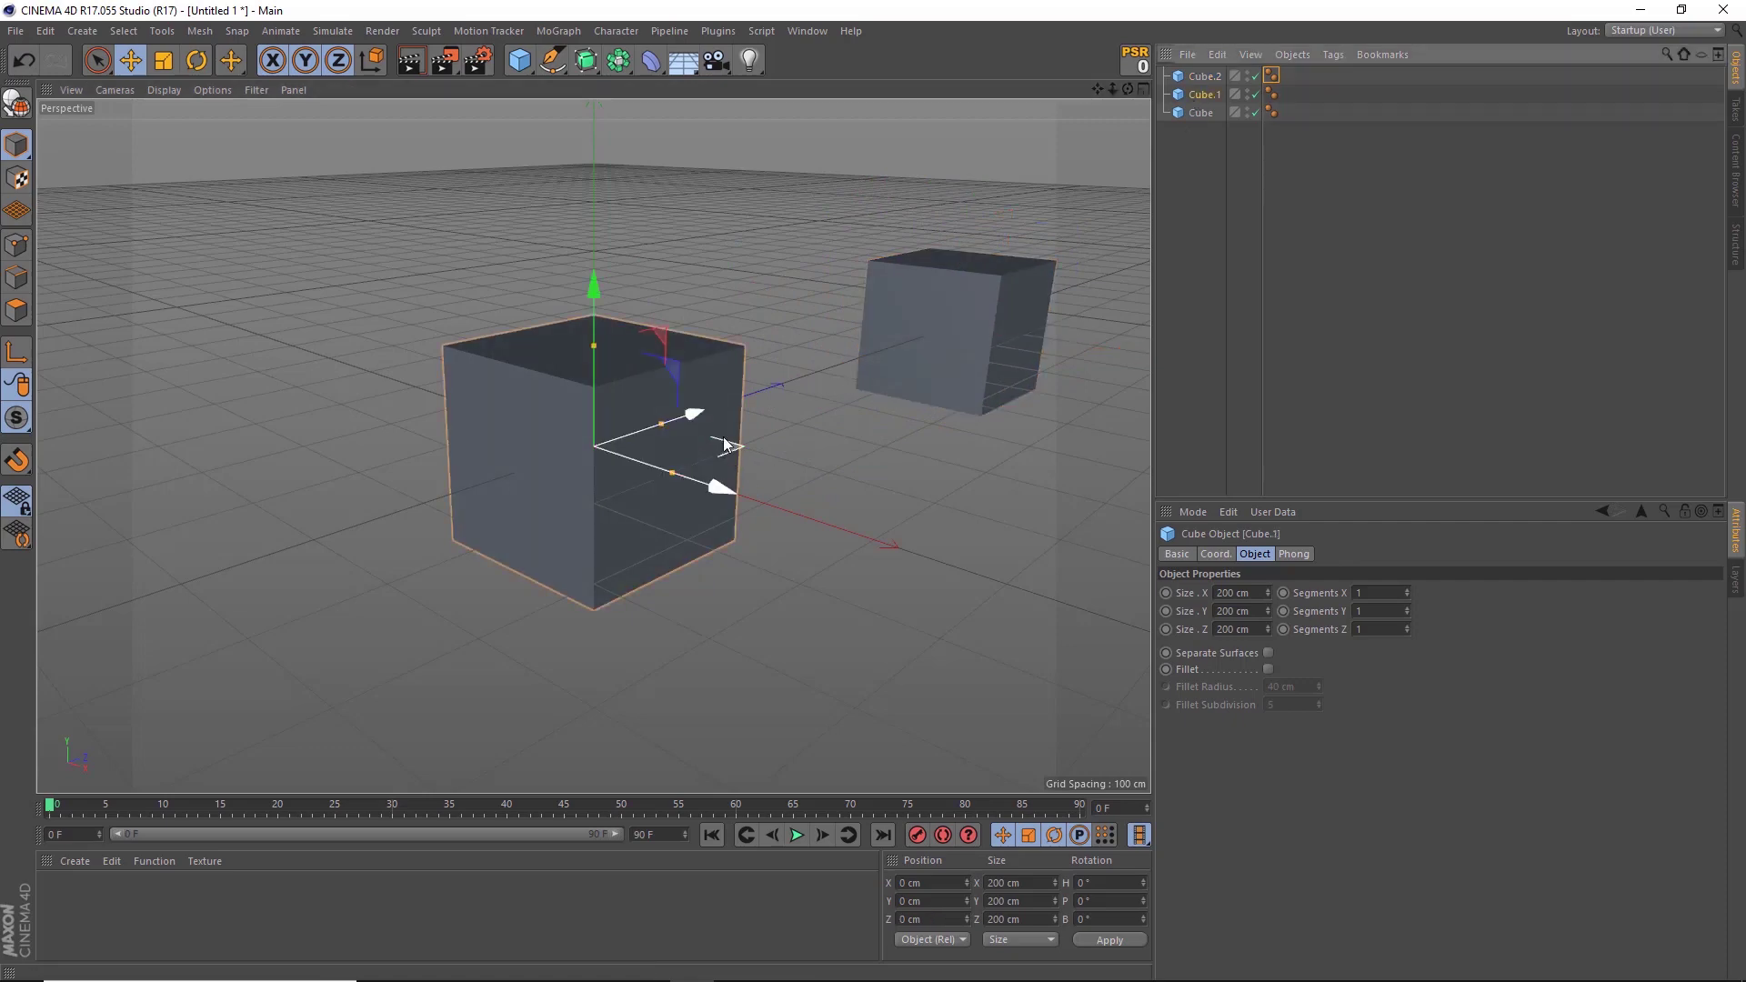
{"action": "left_click_drag", "start_coordinate": [725, 444], "coordinate": [658, 375]}
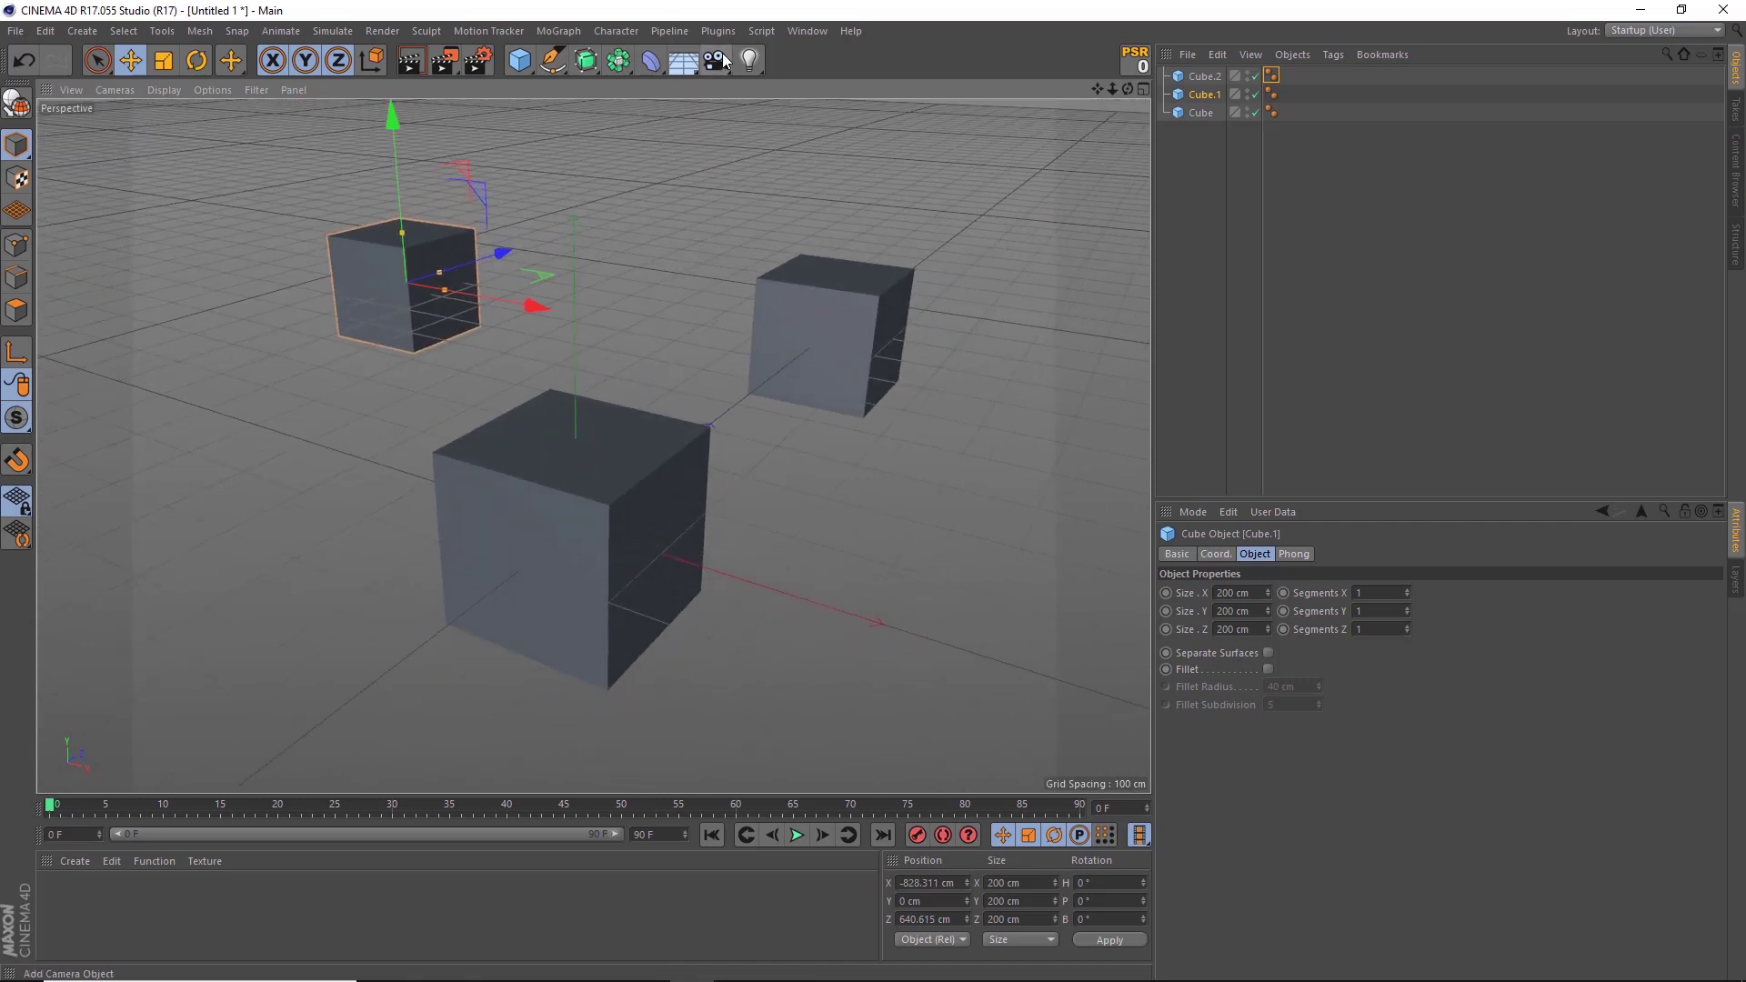
- Add a standard camera from the current view and look through it
{"action": "left_click", "coordinate": [720, 63]}
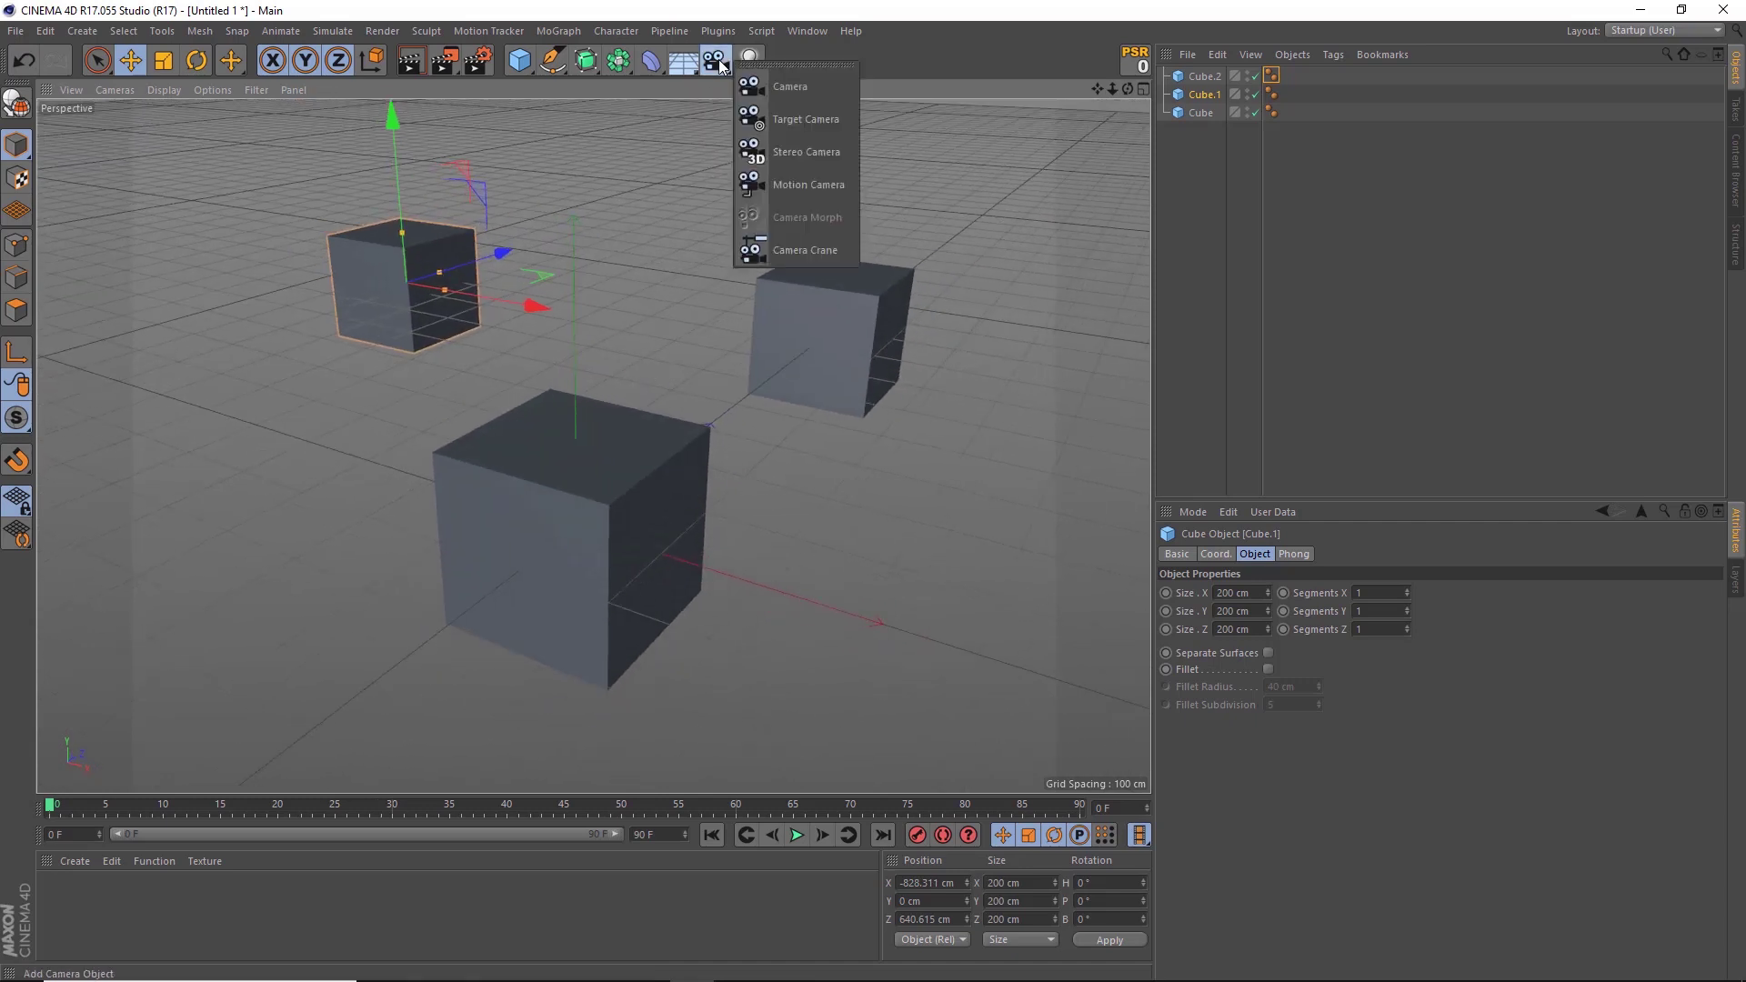
{"action": "left_click", "coordinate": [767, 87]}
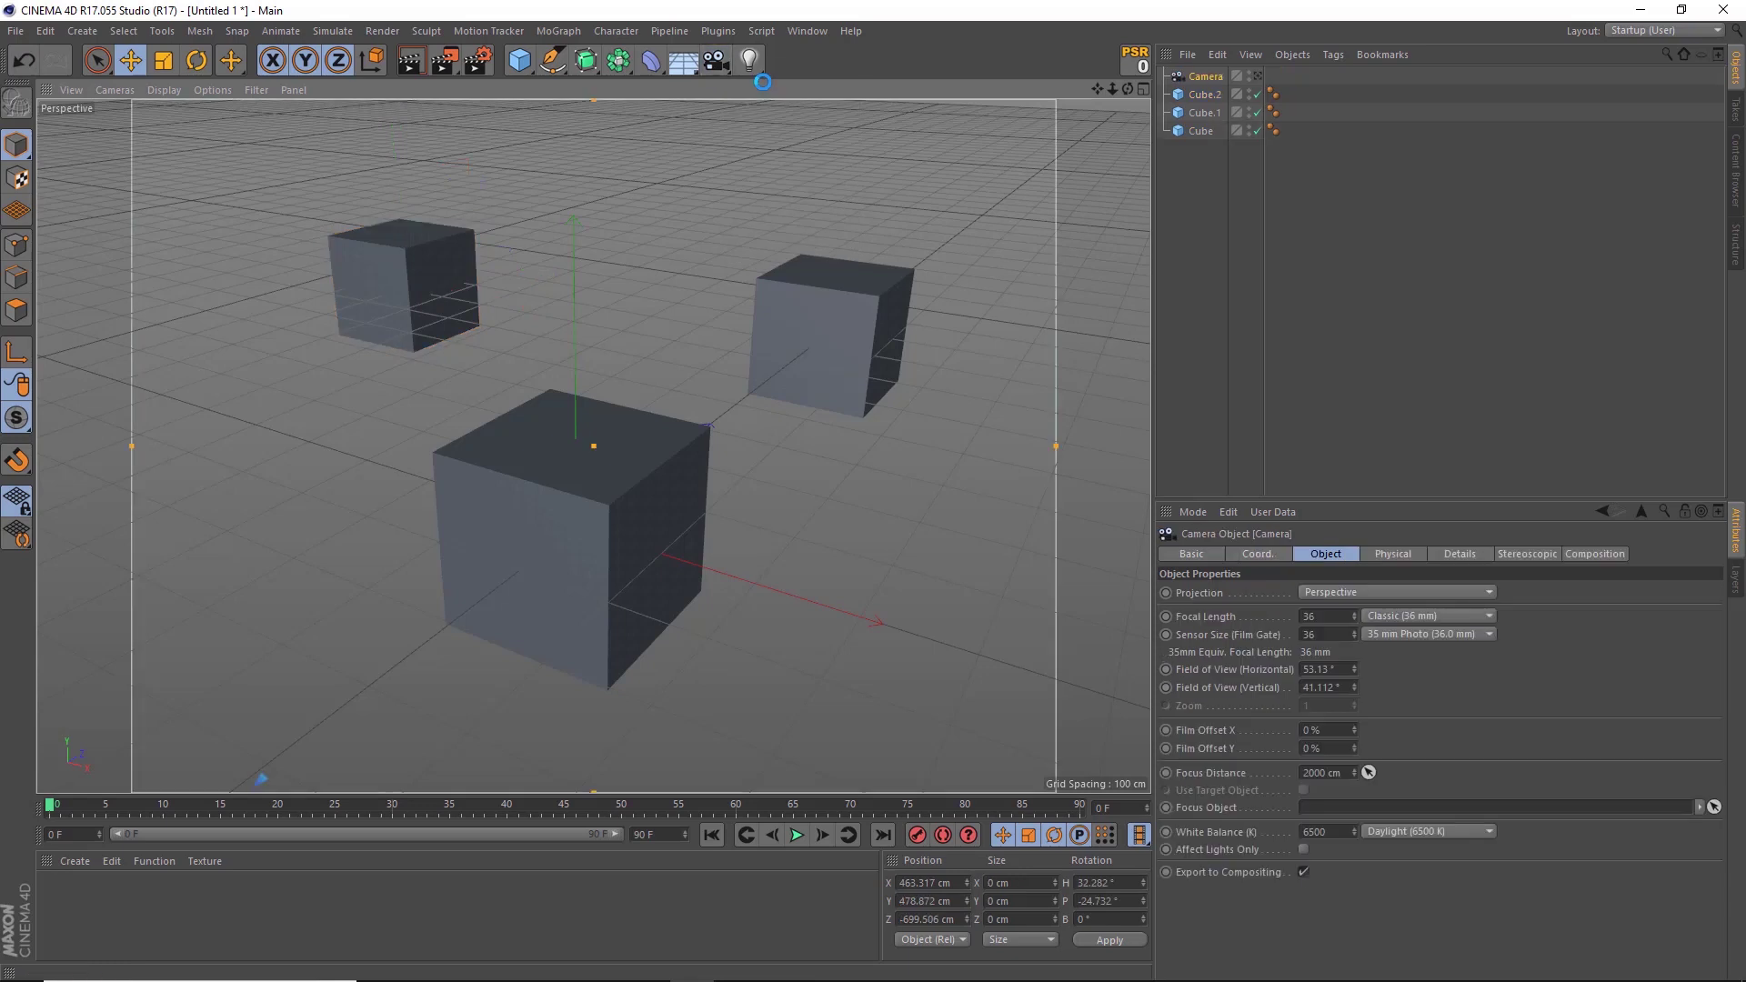
{"action": "left_click", "coordinate": [1259, 77]}
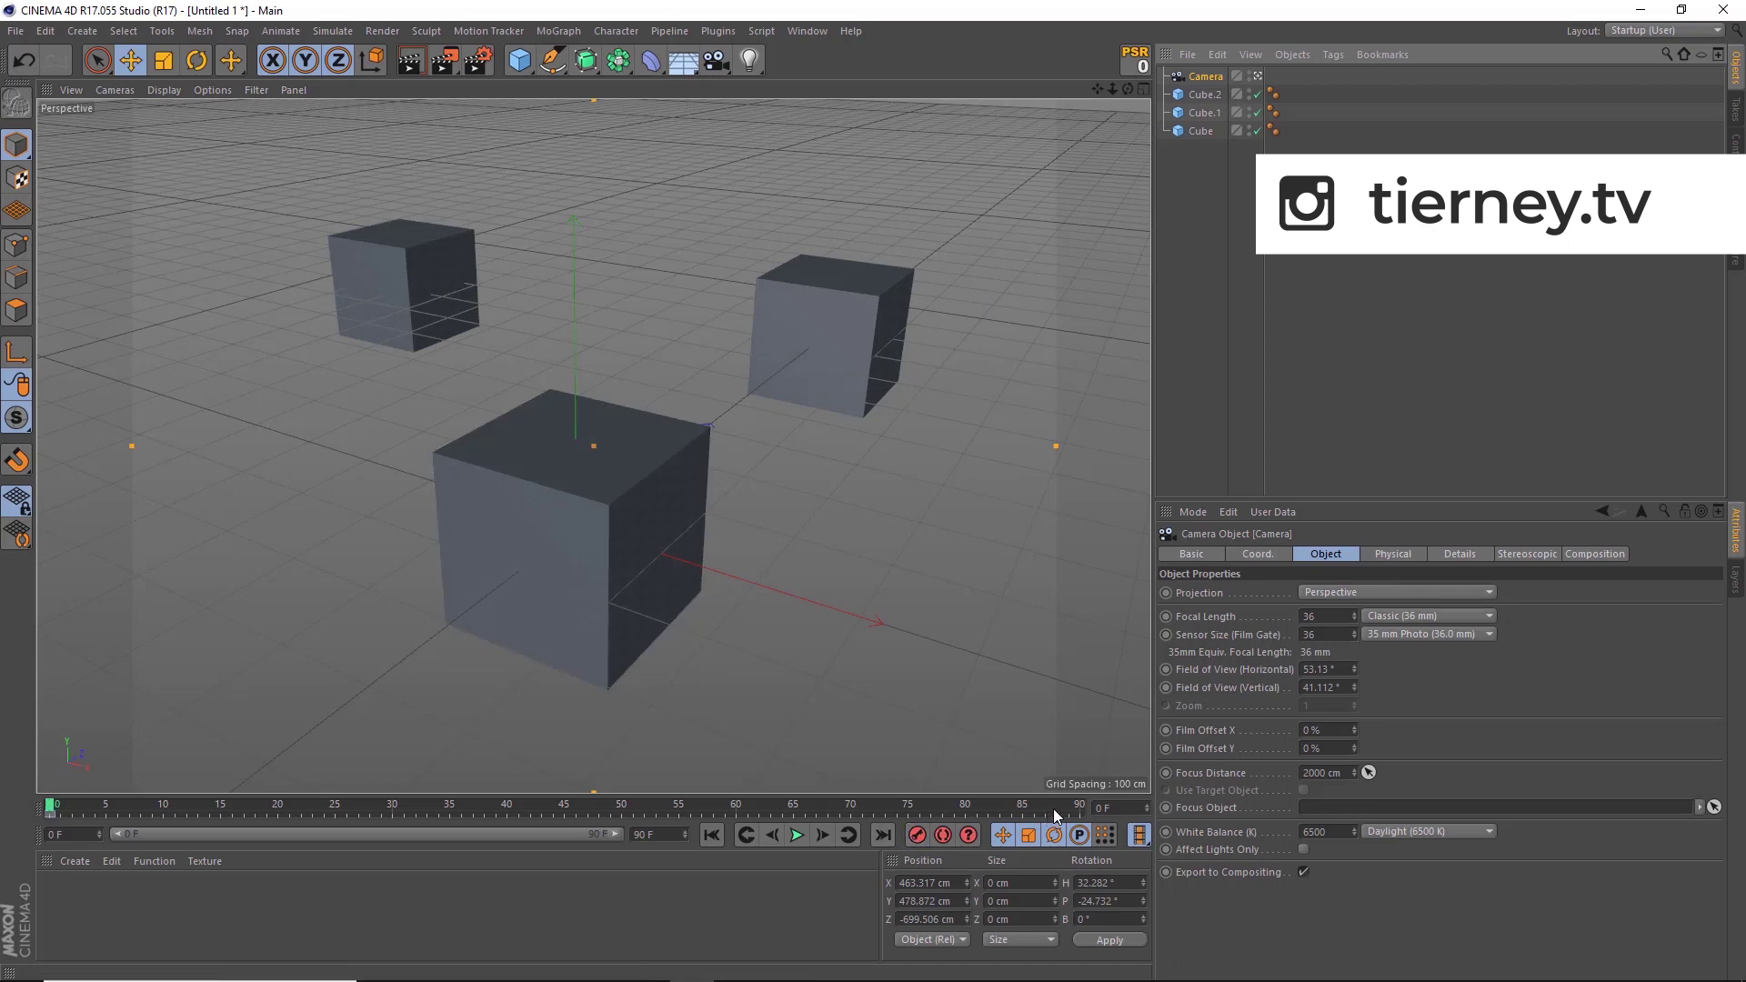
- Animate the camera between frames 0 and 90, orbiting it at frame 0 to about X -179, Y 538, Z -997 cm
{"action": "left_click_drag", "start_coordinate": [1061, 806], "coordinate": [1079, 806]}
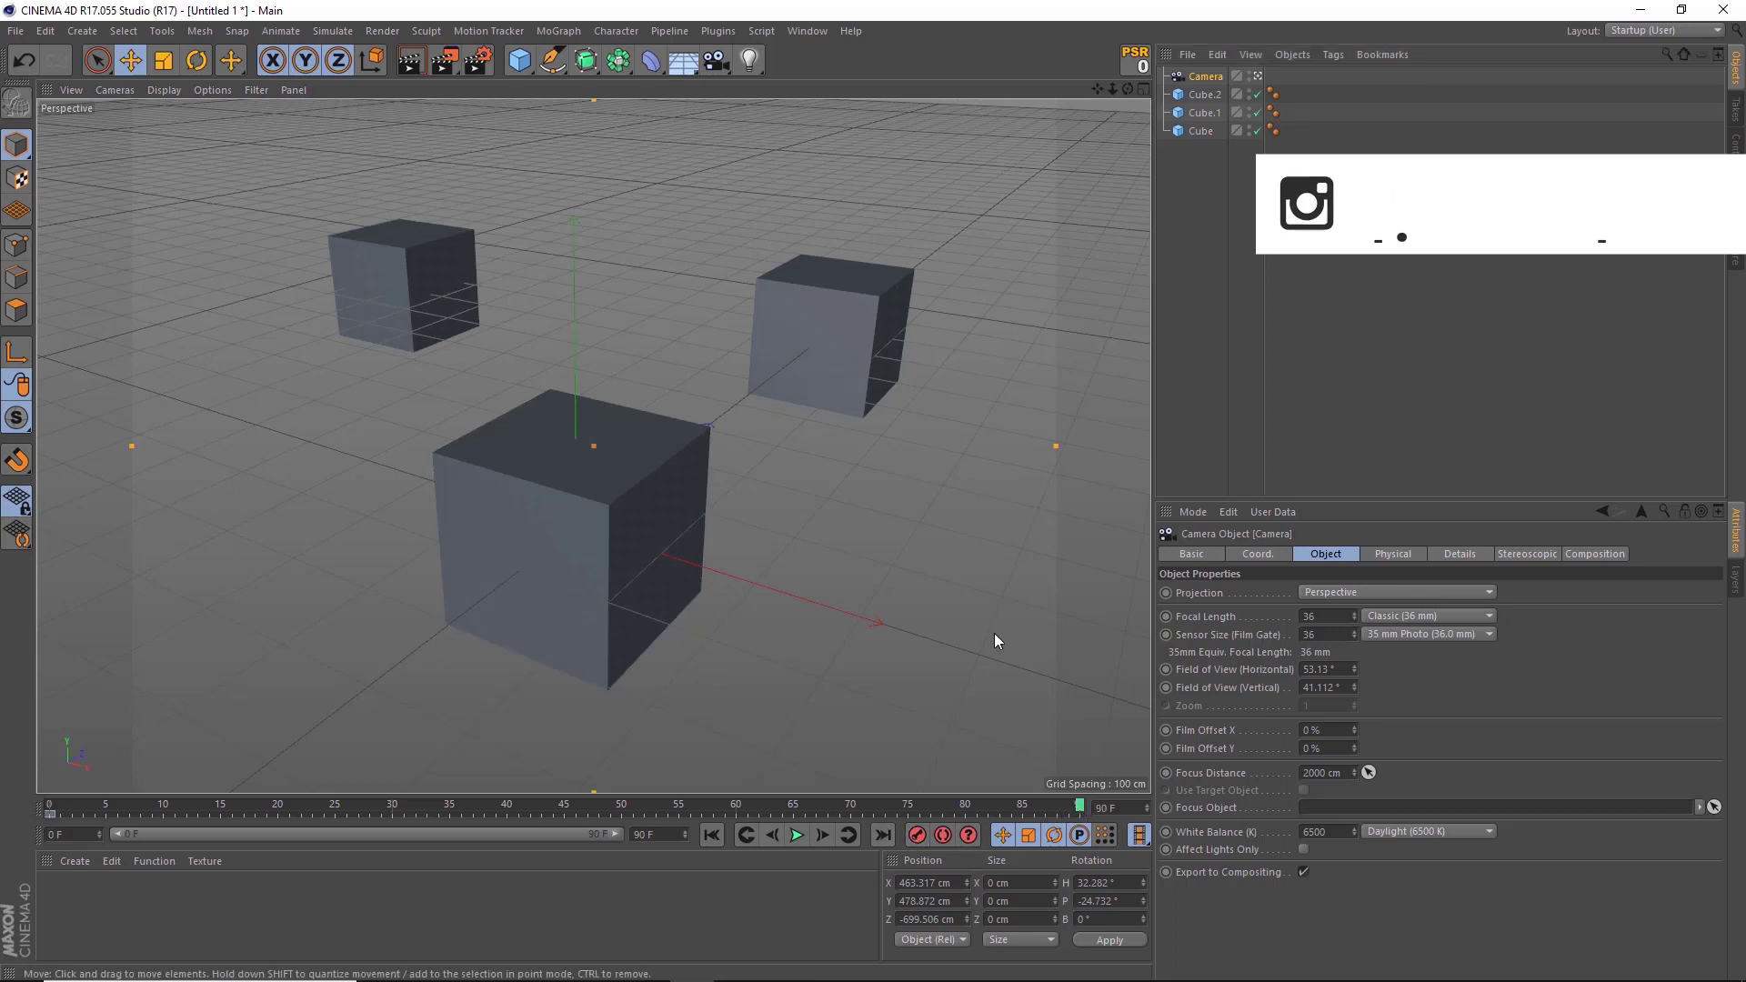
{"action": "left_click_drag", "start_coordinate": [801, 358], "coordinate": [692, 353], "text": "alt"}
{"action": "left_click_drag", "start_coordinate": [975, 807], "coordinate": [13, 793]}
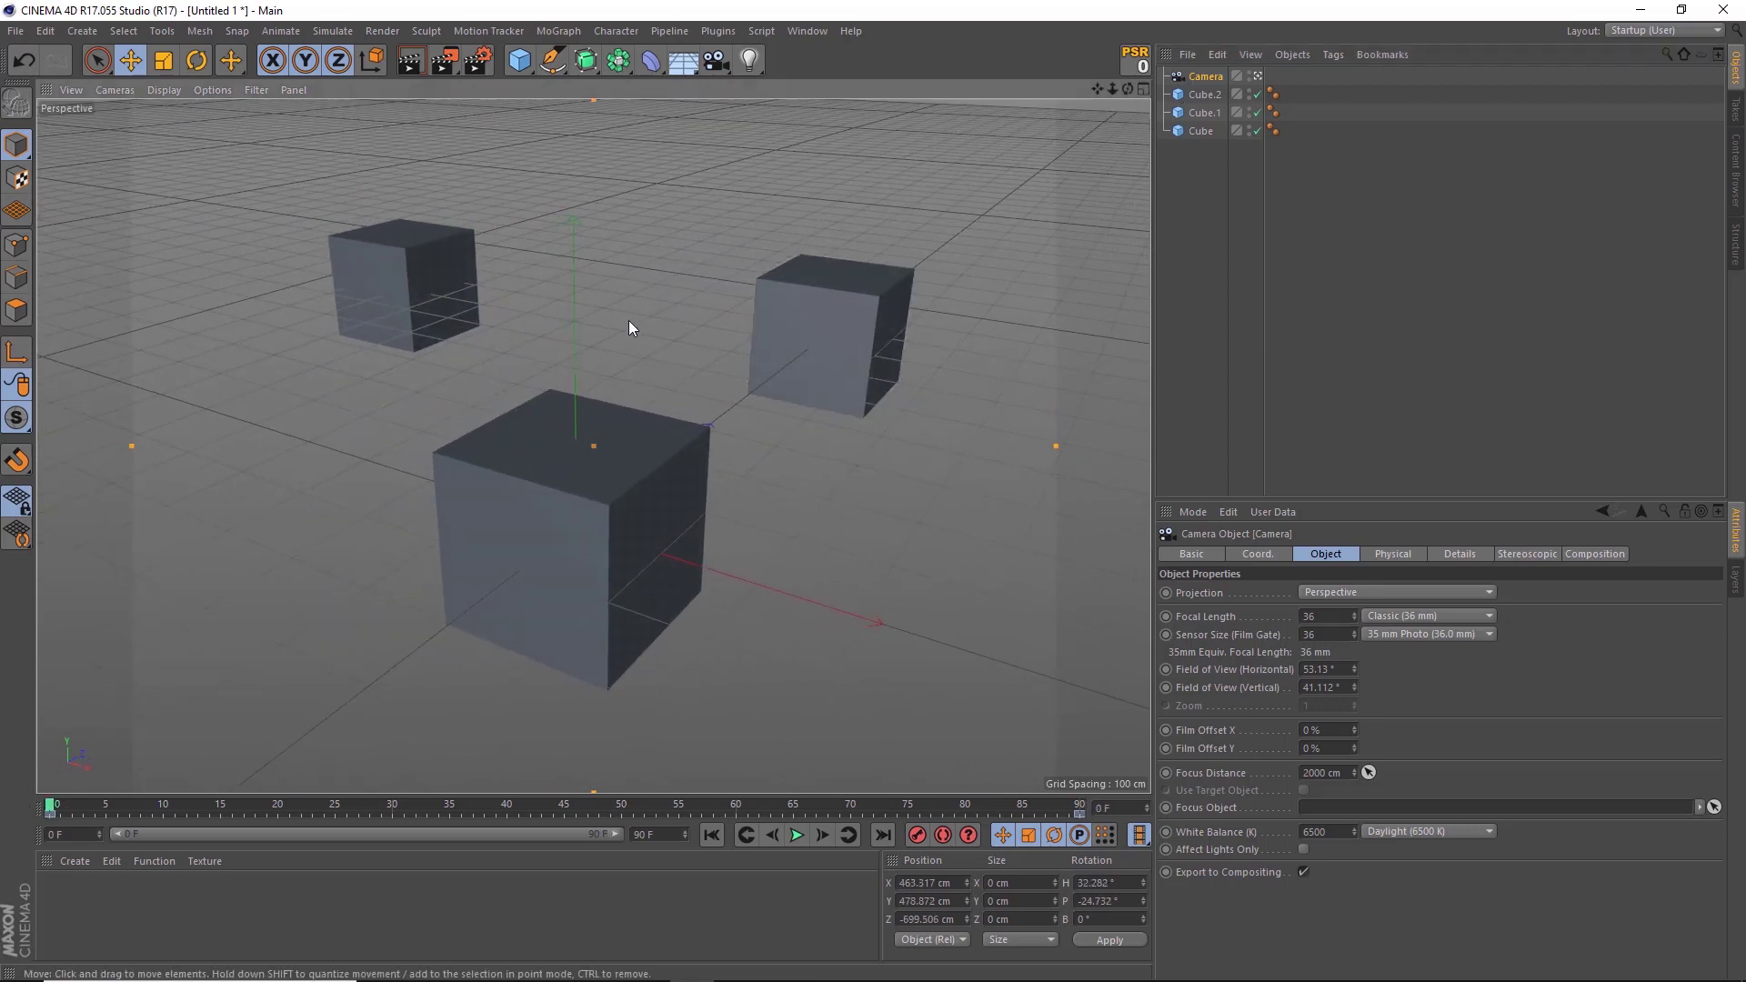
{"action": "left_click_drag", "start_coordinate": [630, 320], "coordinate": [720, 390], "text": "alt"}
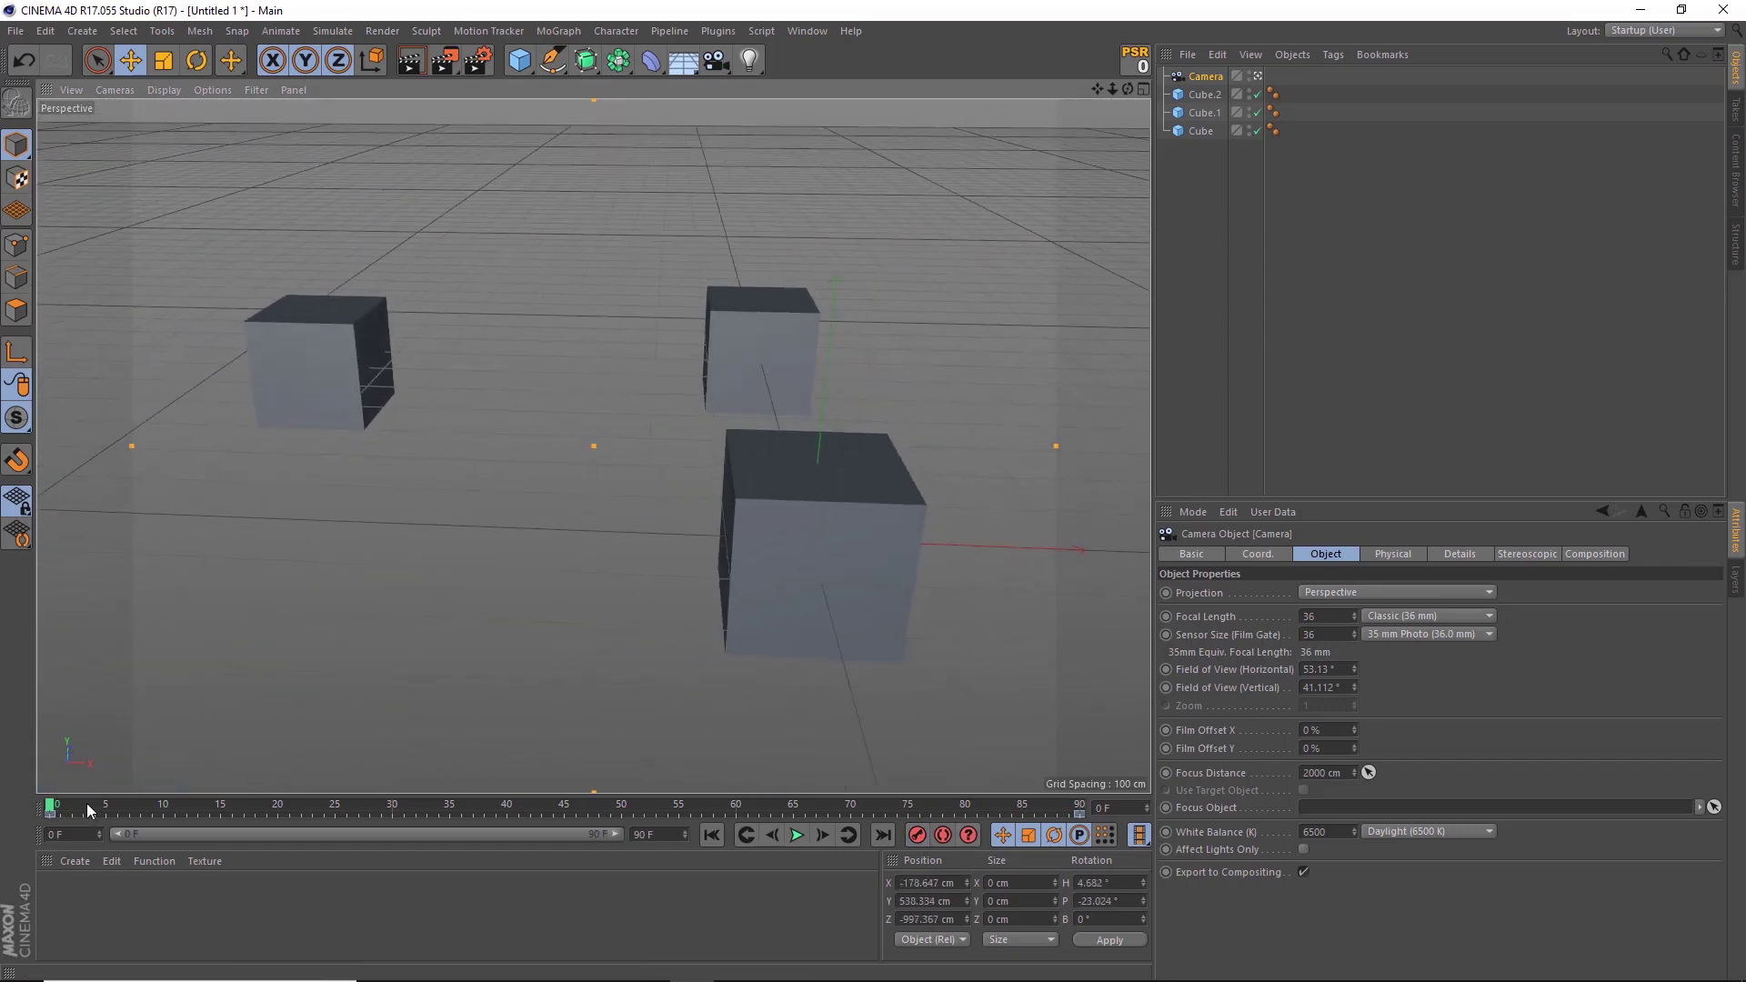
{"action": "mouse_move", "coordinate": [88, 810]}
{"action": "left_mouse_down"}
{"action": "mouse_move", "coordinate": [595, 757]}
{"action": "mouse_move", "coordinate": [837, 755]}
{"action": "mouse_move", "coordinate": [257, 766]}
{"action": "mouse_move", "coordinate": [443, 733]}
{"action": "mouse_move", "coordinate": [979, 730]}
{"action": "mouse_move", "coordinate": [135, 761]}
{"action": "mouse_move", "coordinate": [70, 793]}
{"action": "left_mouse_up"}
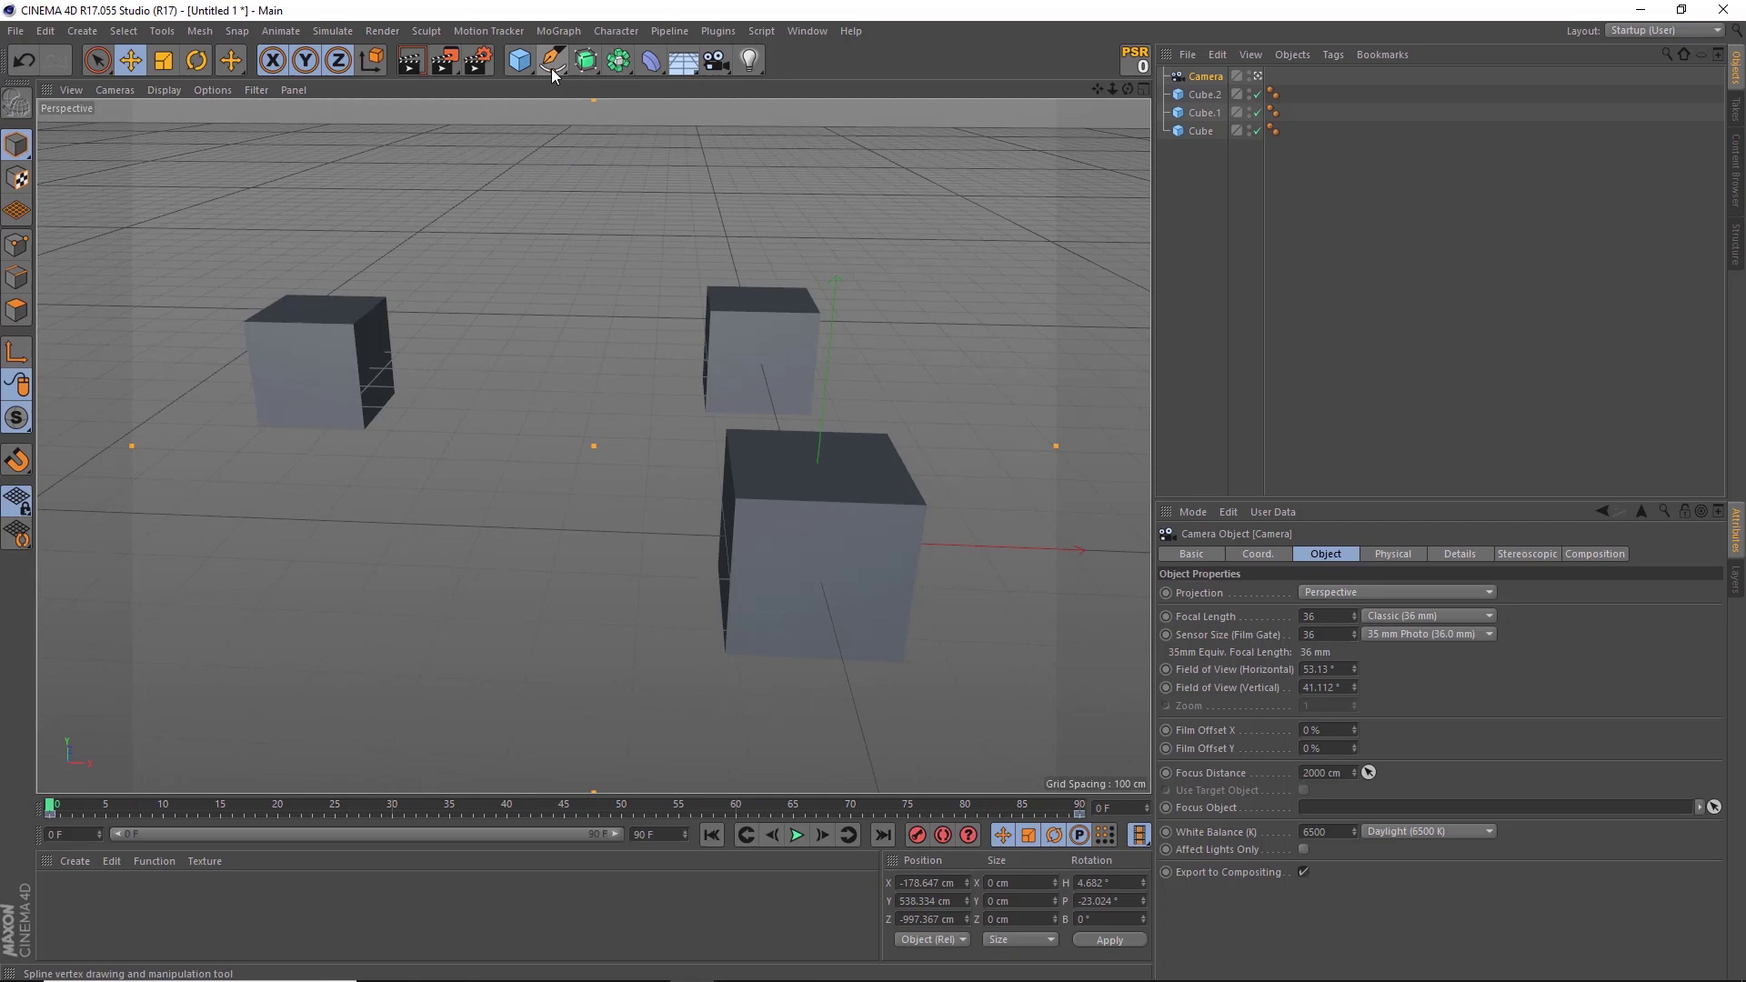
- Add a null object and place it on the top face of the front cube, at Y 100 cm
{"action": "left_click", "coordinate": [522, 62]}
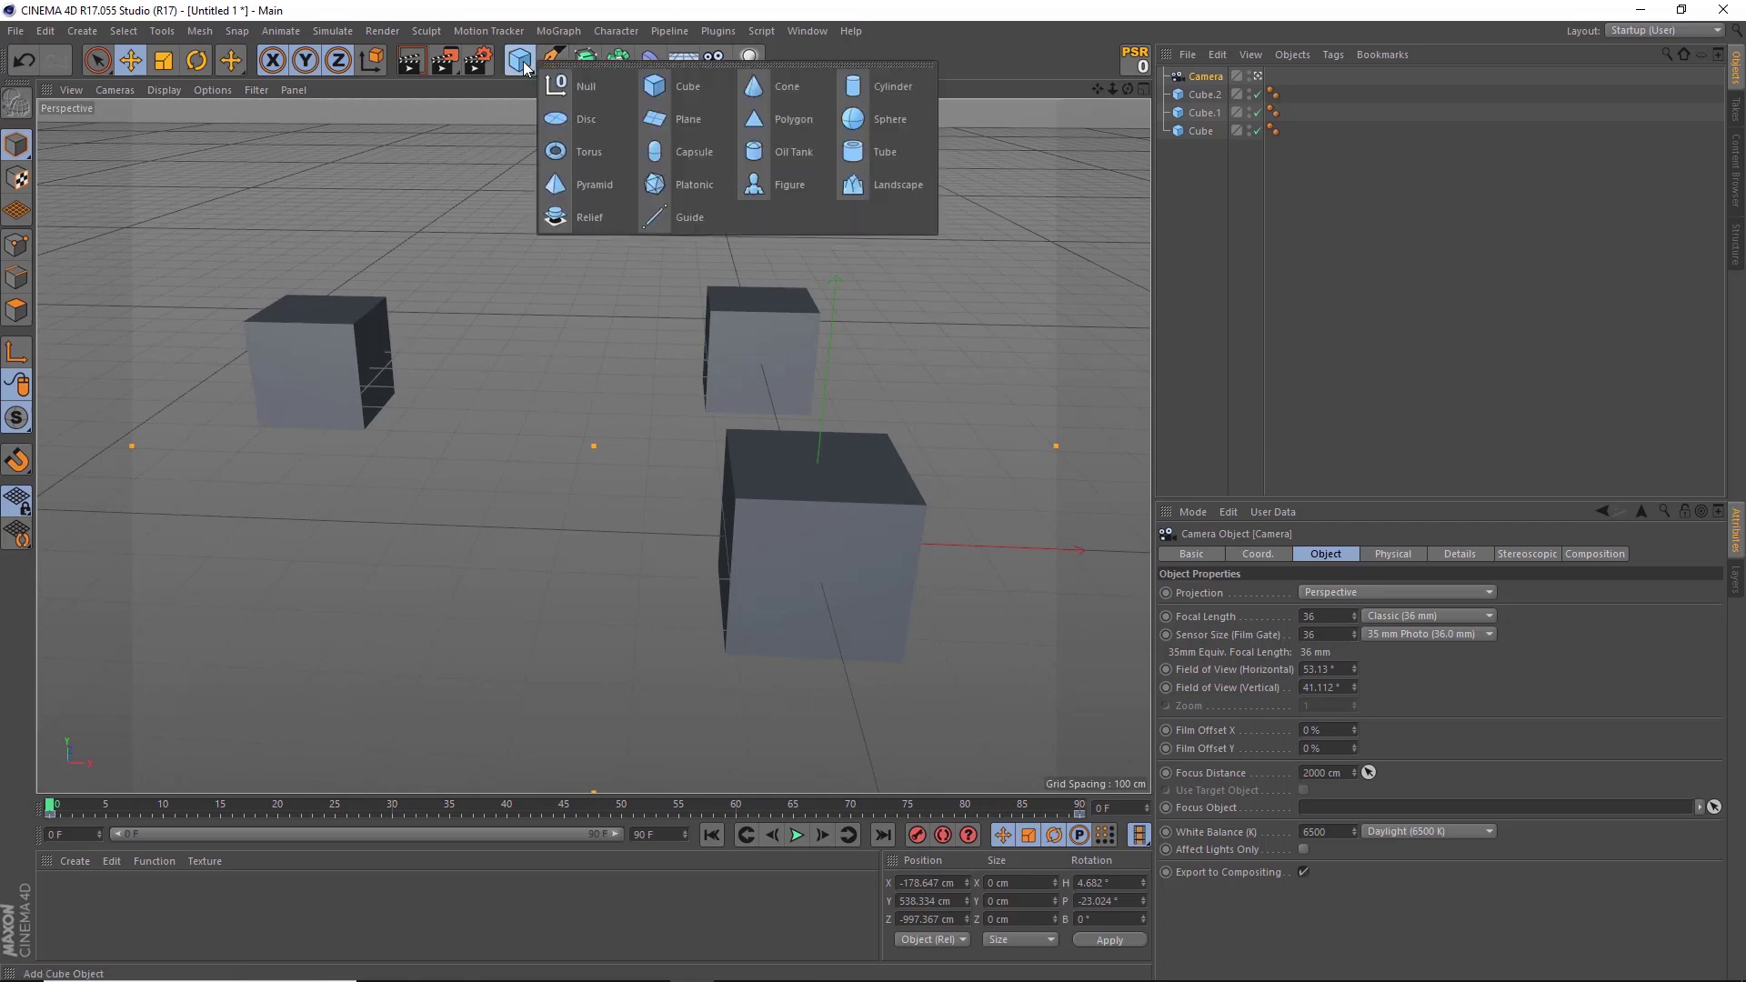
{"action": "left_click", "coordinate": [604, 85]}
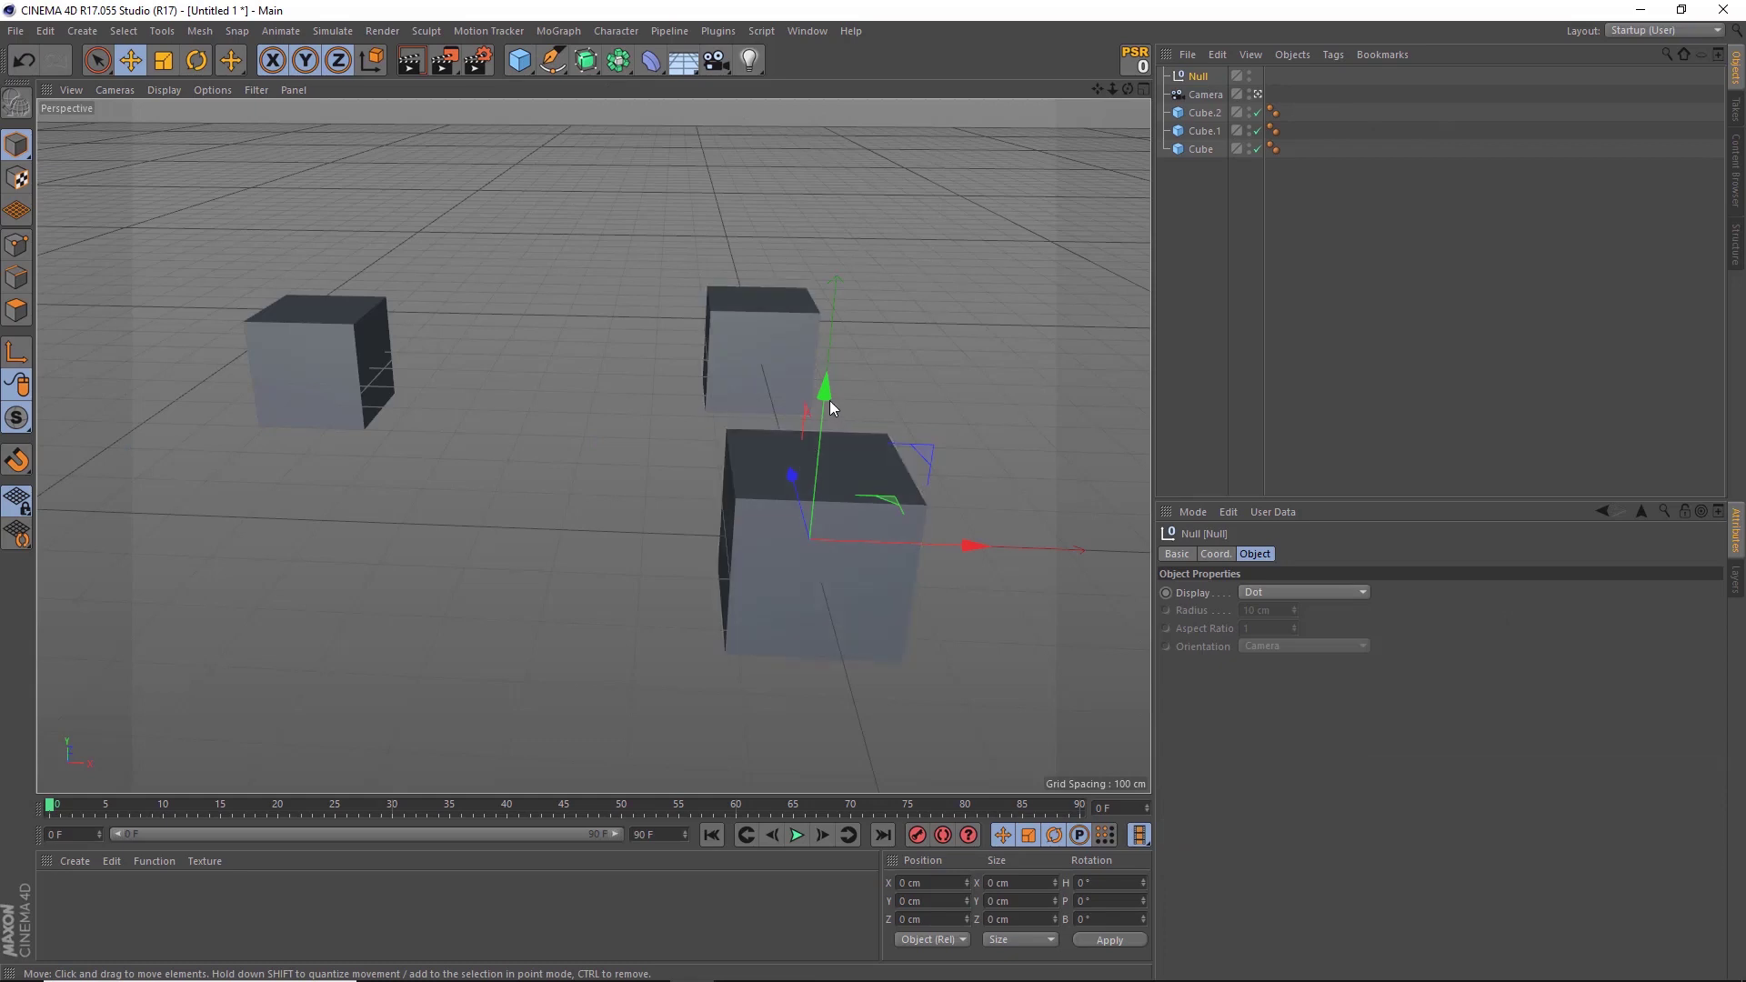
{"action": "left_click_drag", "start_coordinate": [826, 380], "coordinate": [833, 337]}
{"action": "middle_click", "coordinate": [833, 339]}
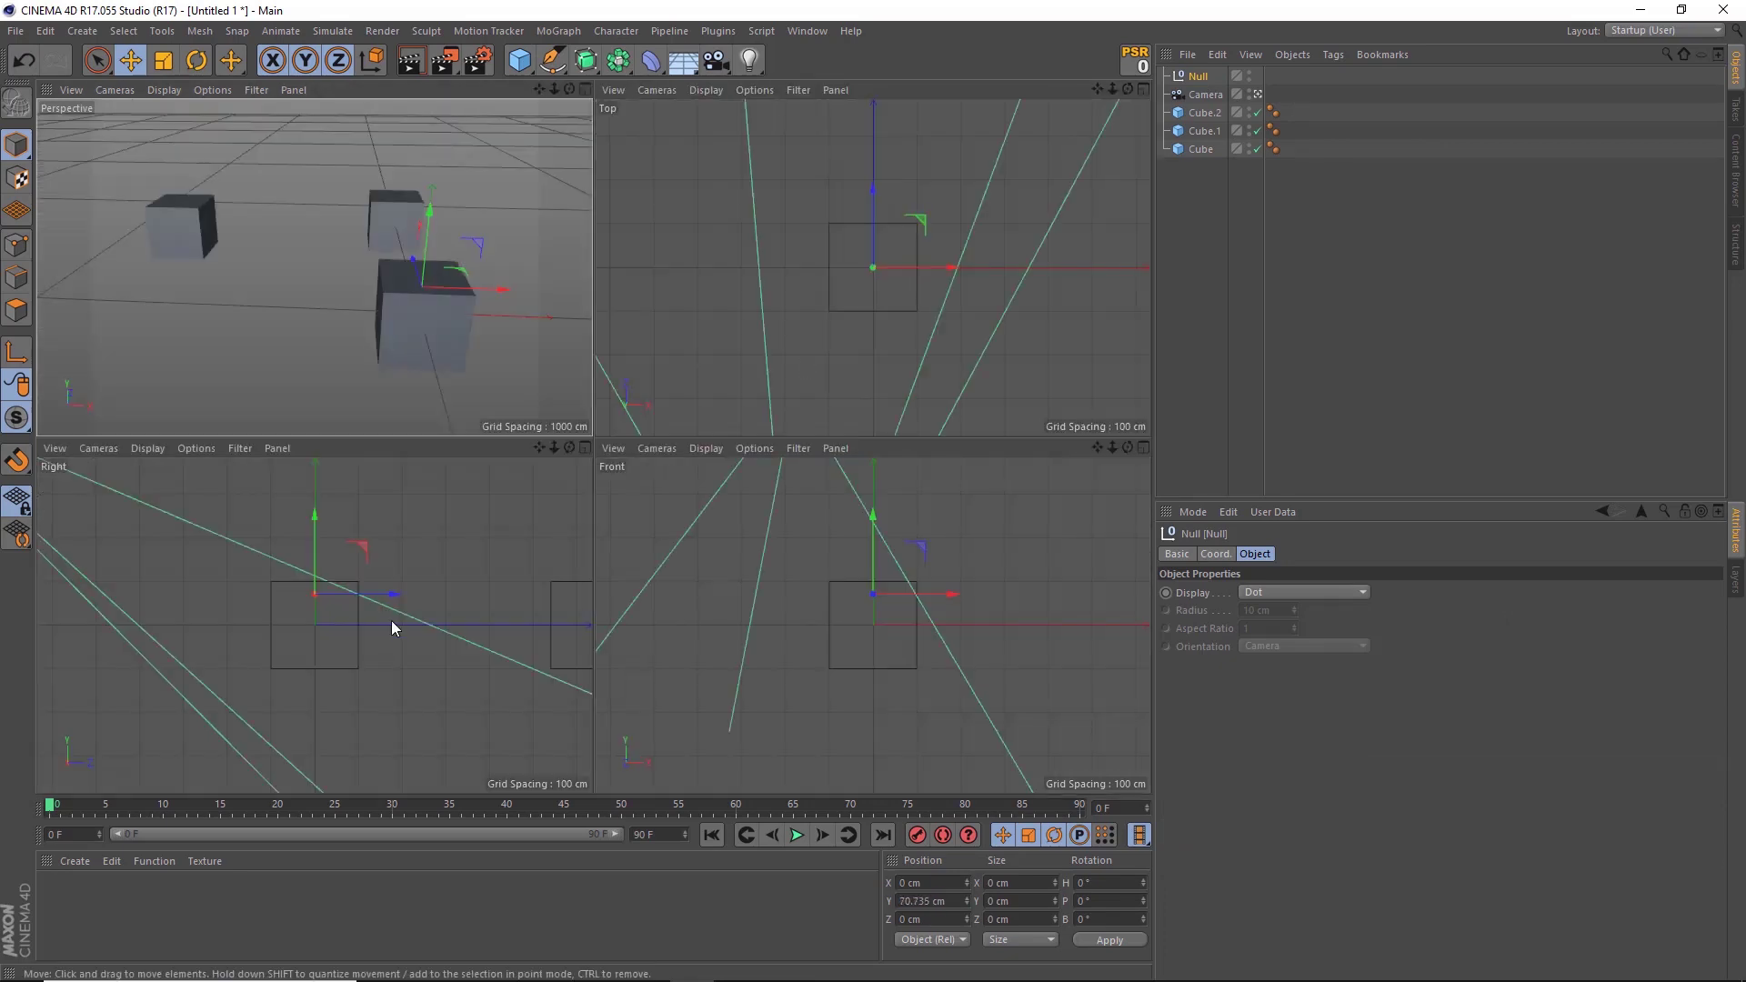
{"action": "middle_click", "coordinate": [391, 620]}
{"action": "scroll", "coordinate": [673, 338], "scroll_direction": "up", "scroll_amount": 5}
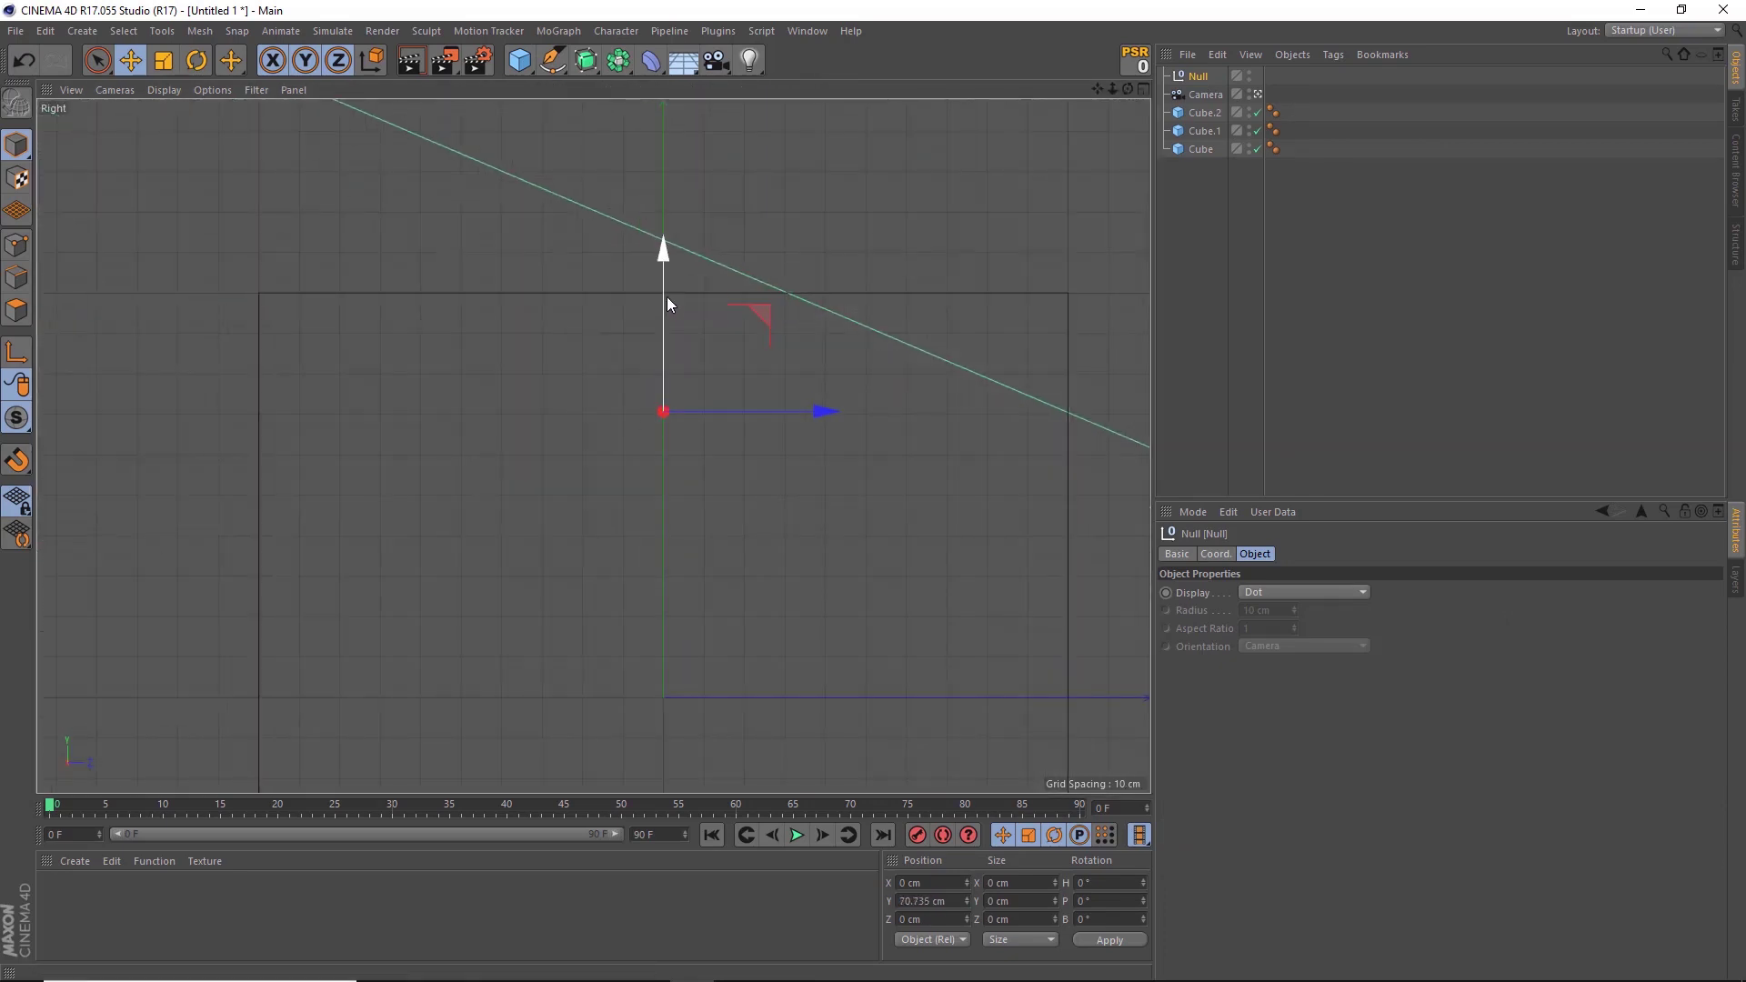
{"action": "left_click_drag", "start_coordinate": [667, 297], "coordinate": [685, 182]}
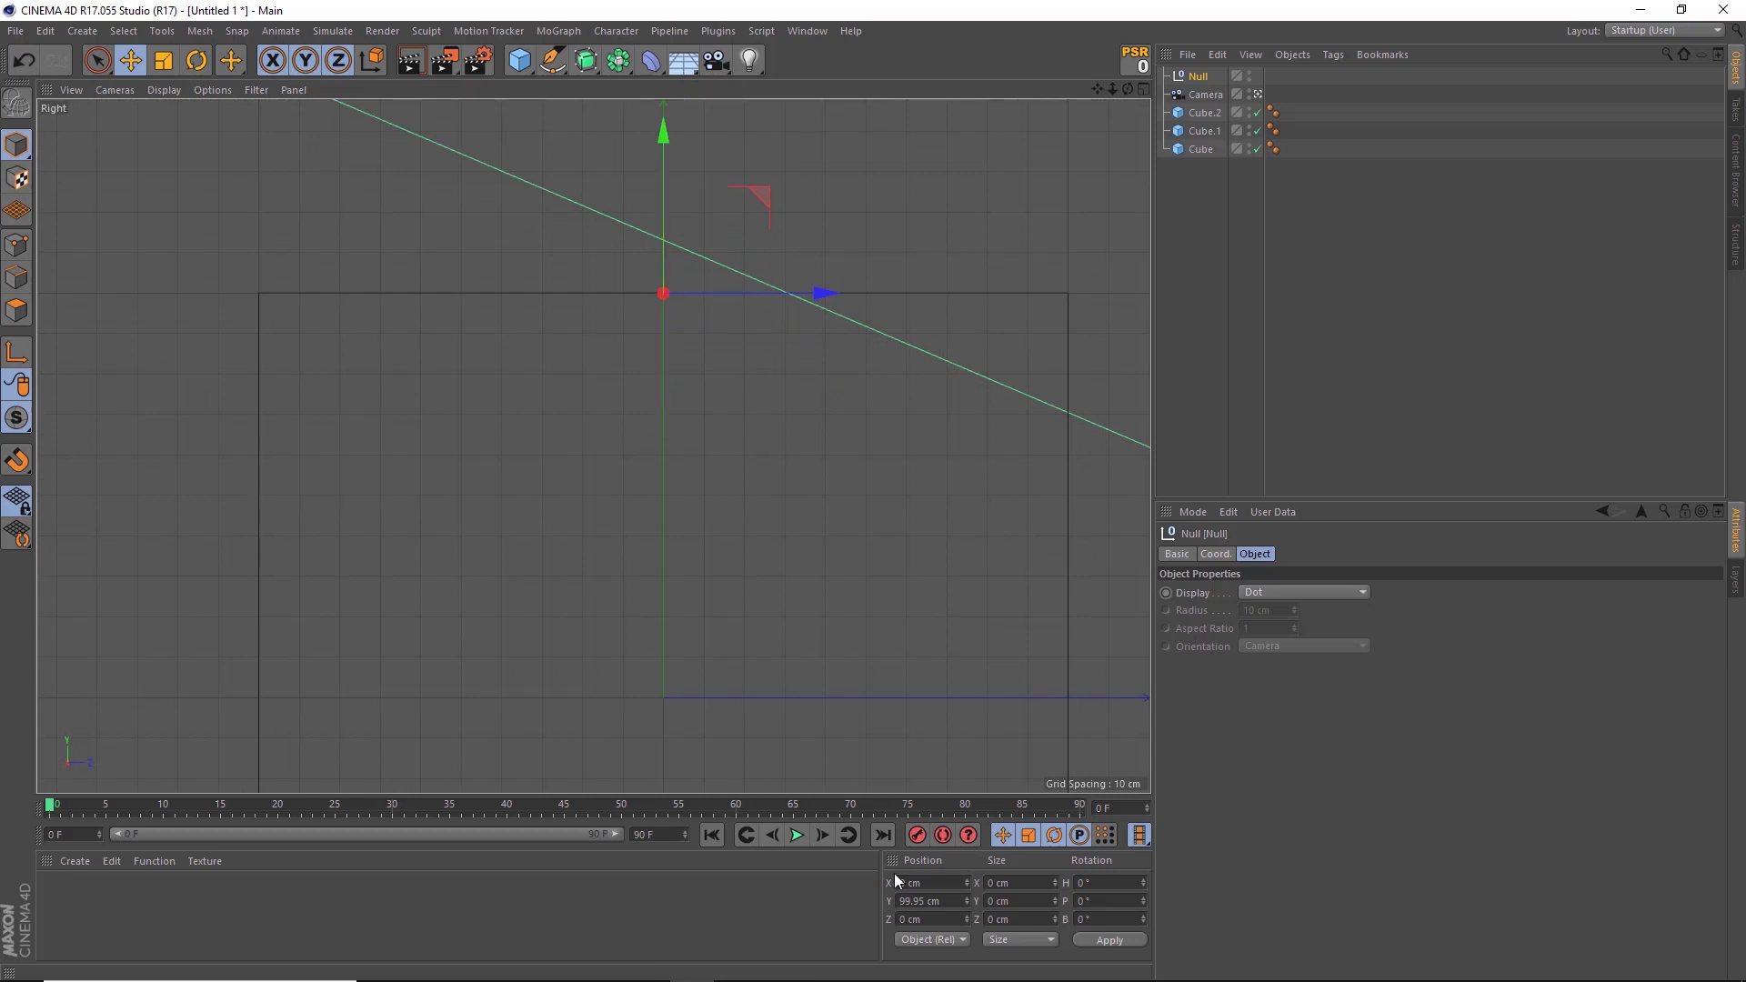
{"action": "type", "text": "100"}
{"action": "key", "text": "Return"}
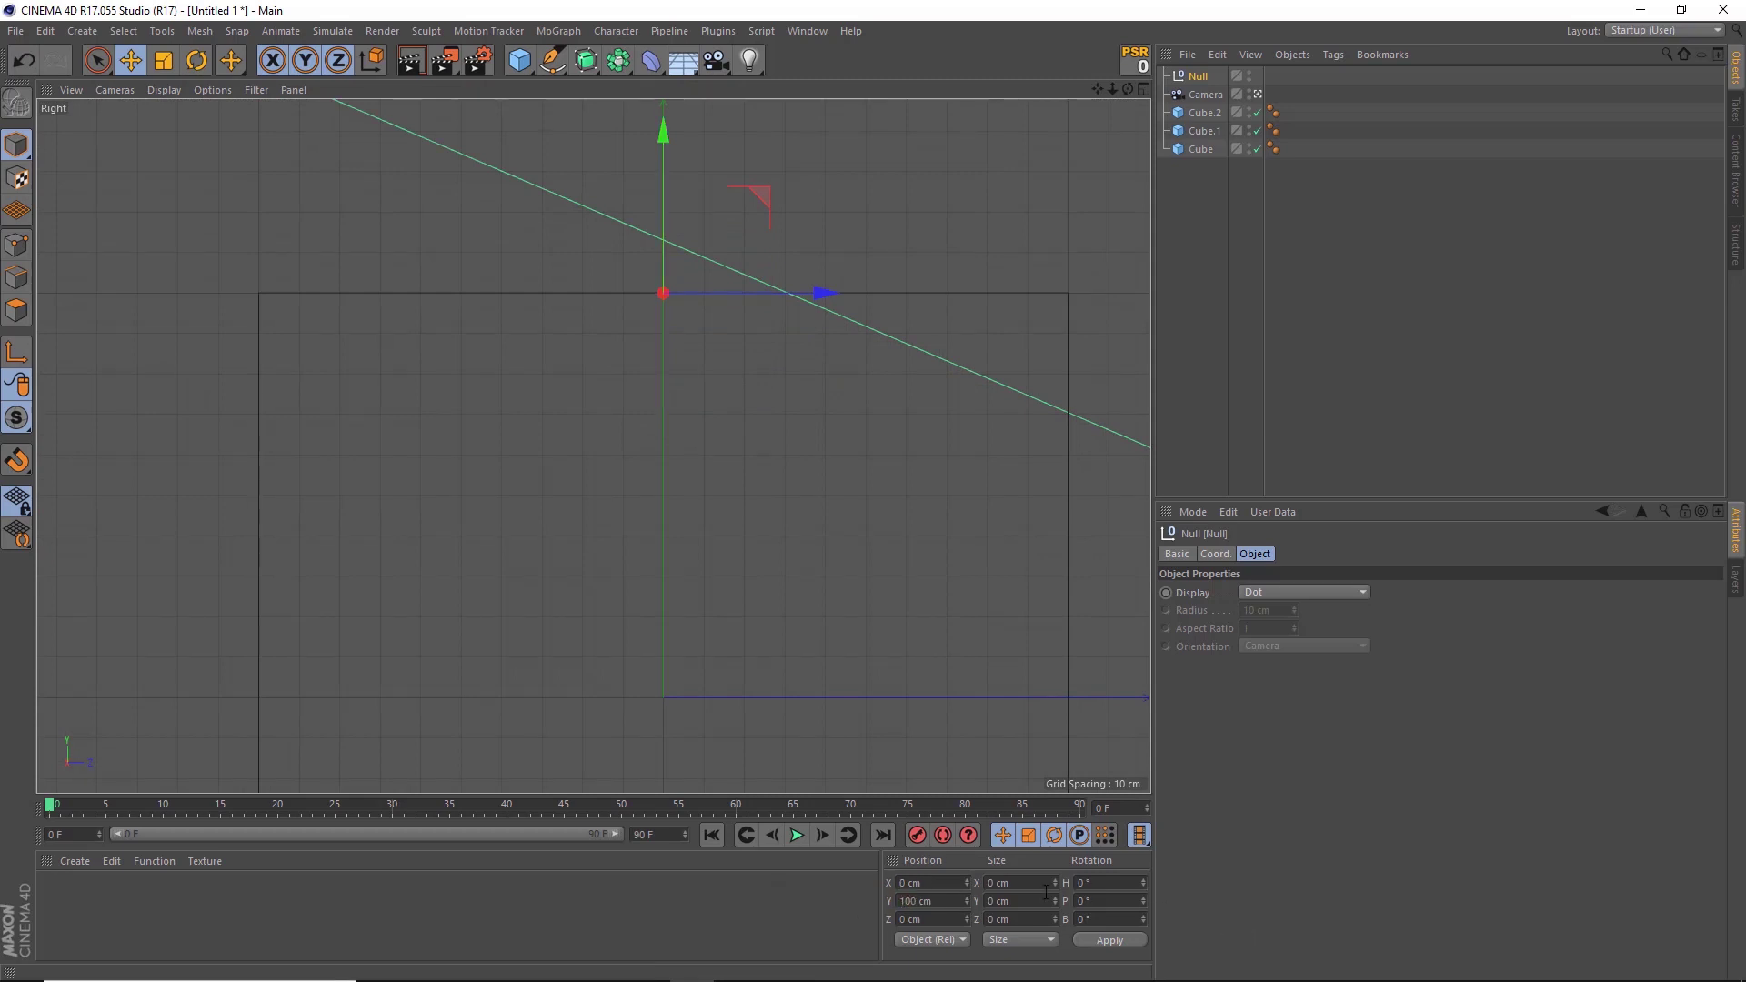
{"action": "middle_click", "coordinate": [863, 526]}
{"action": "middle_click", "coordinate": [516, 319]}
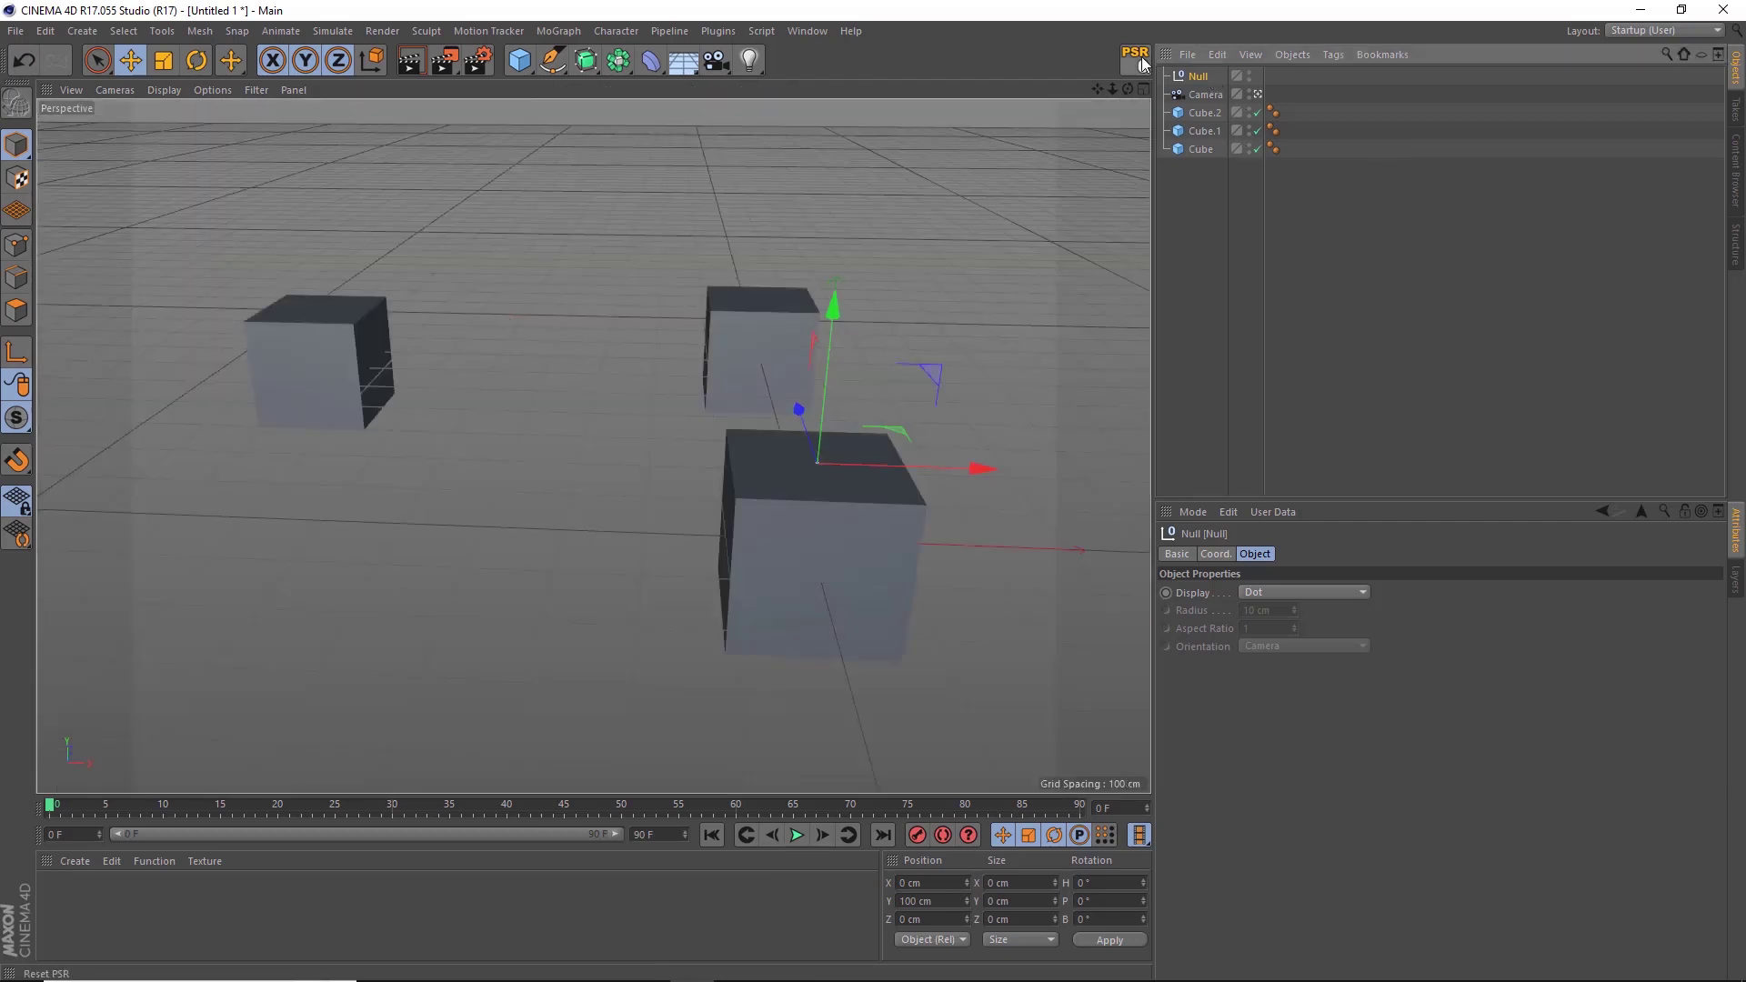
- Give the null an External Compositing tag
{"action": "right_click", "coordinate": [1198, 77]}
{"action": "mouse_move", "coordinate": [1225, 94]}
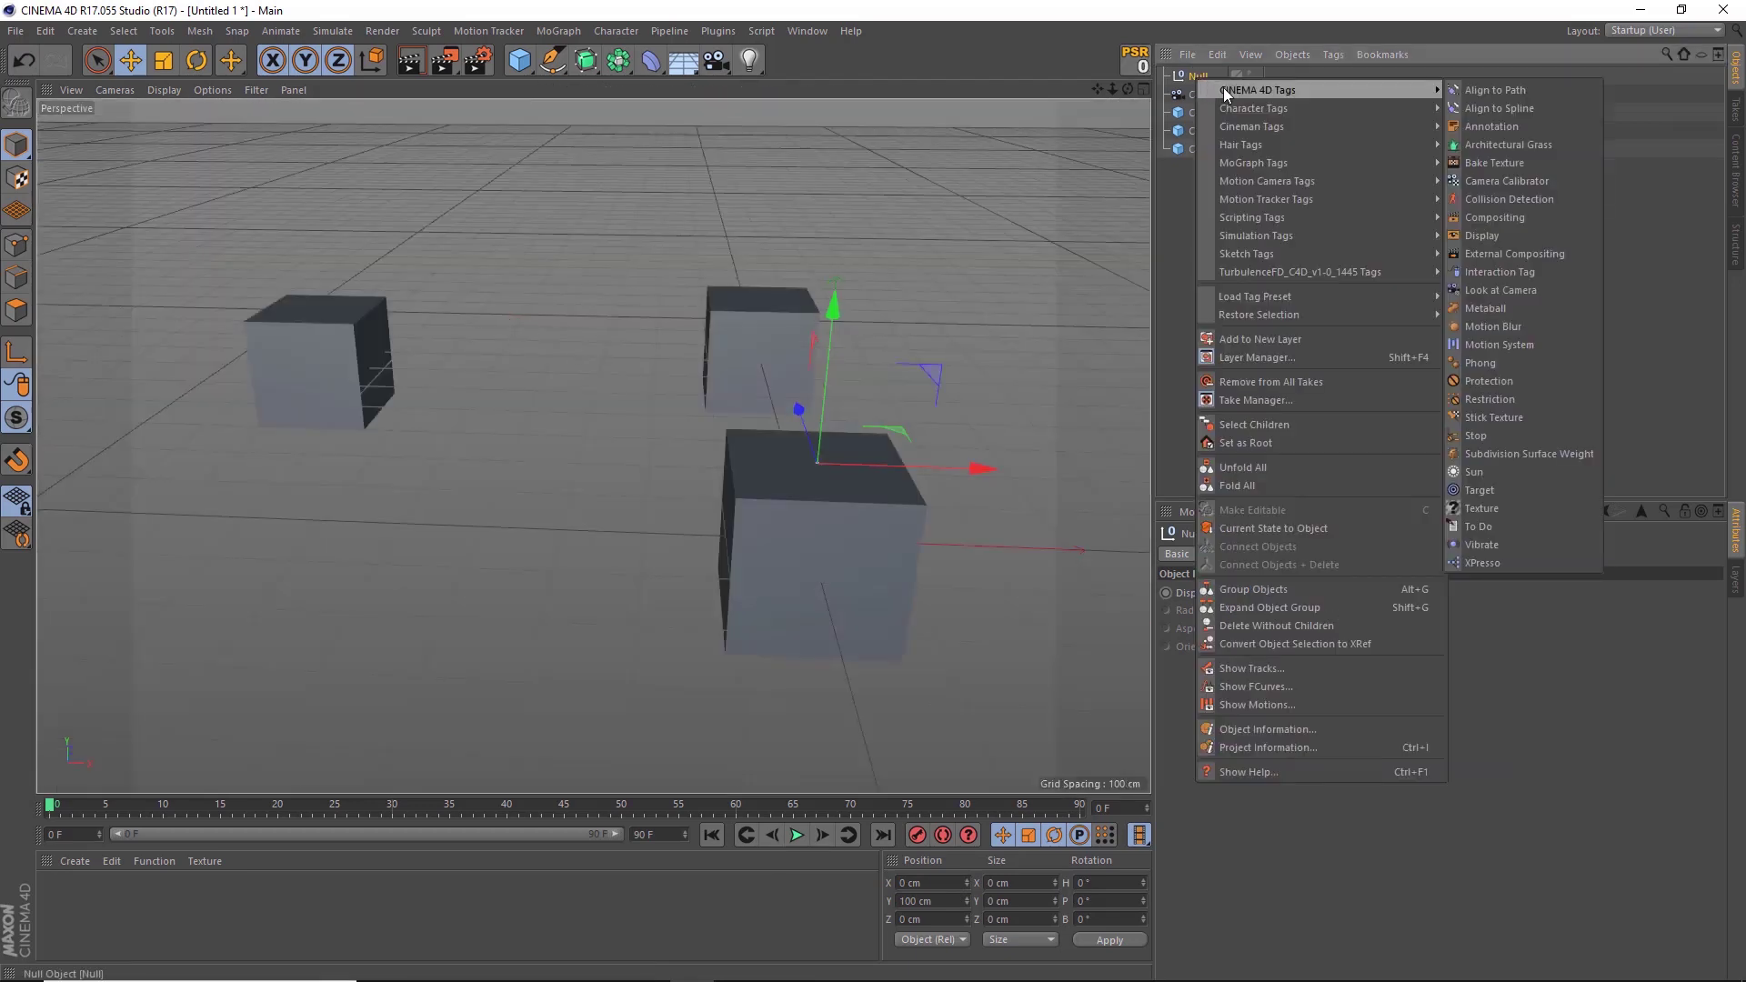
{"action": "left_click", "coordinate": [1527, 257]}
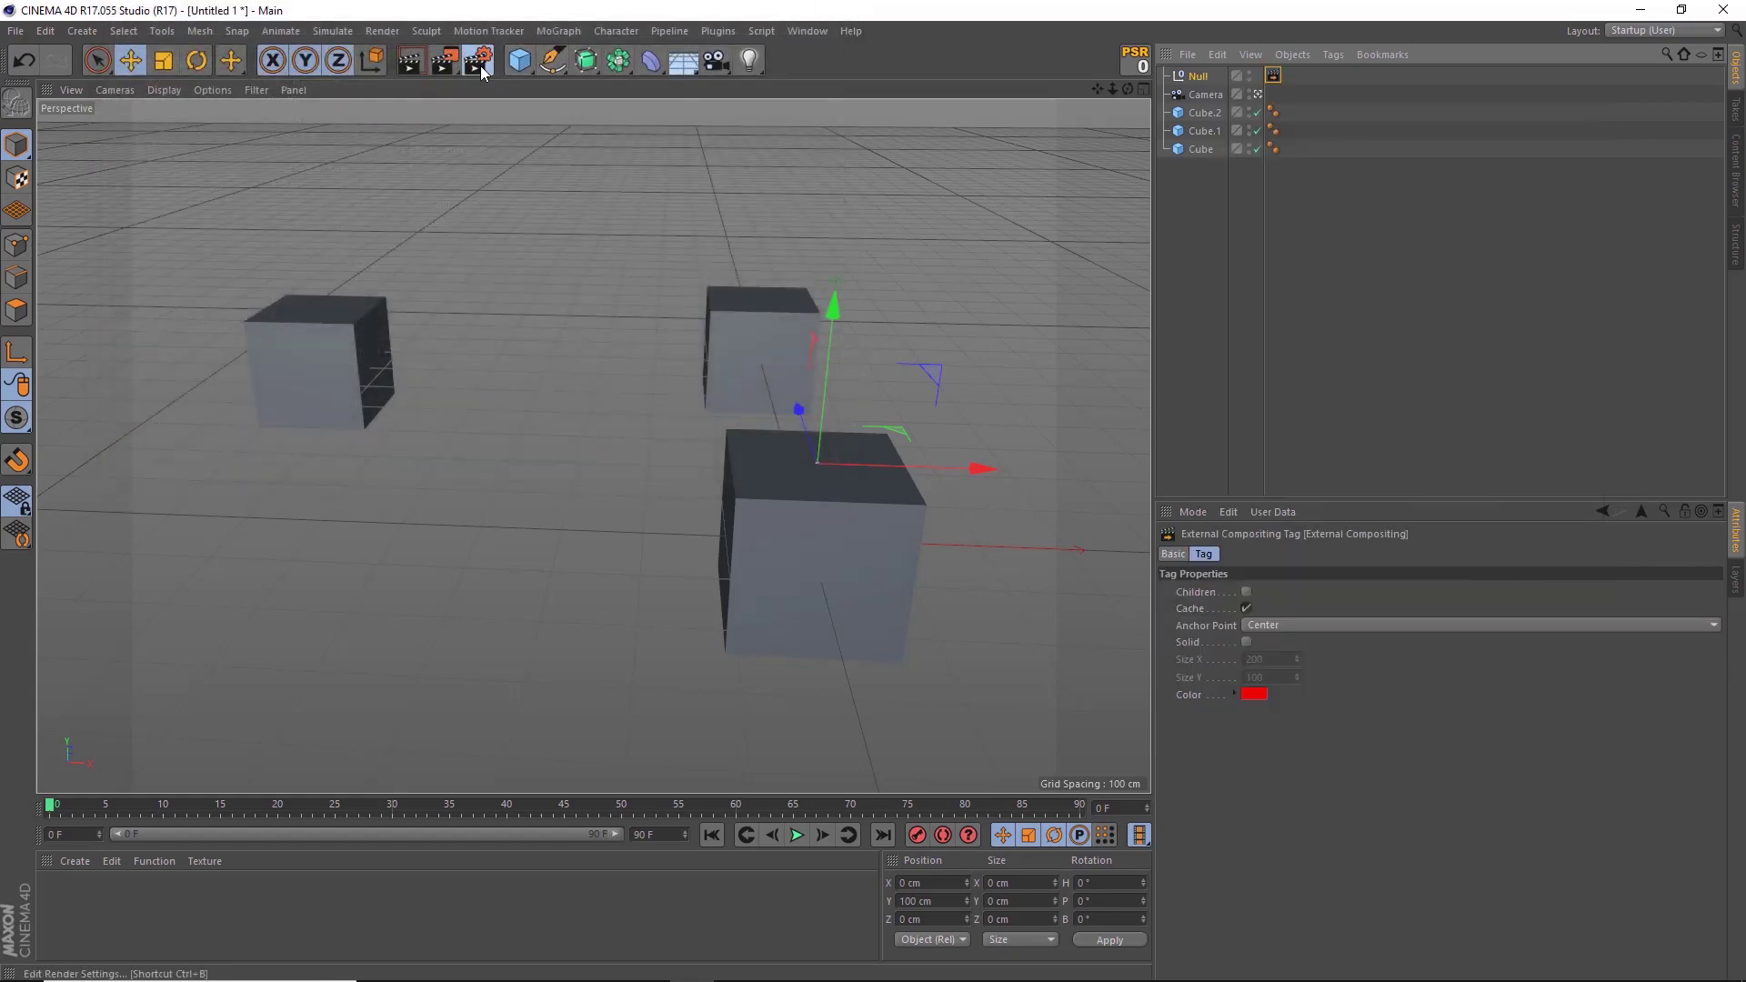
- Set the render output to the Film/Video preset HDTV 1080 25
{"action": "left_click", "coordinate": [478, 61]}
{"action": "left_click", "coordinate": [266, 79]}
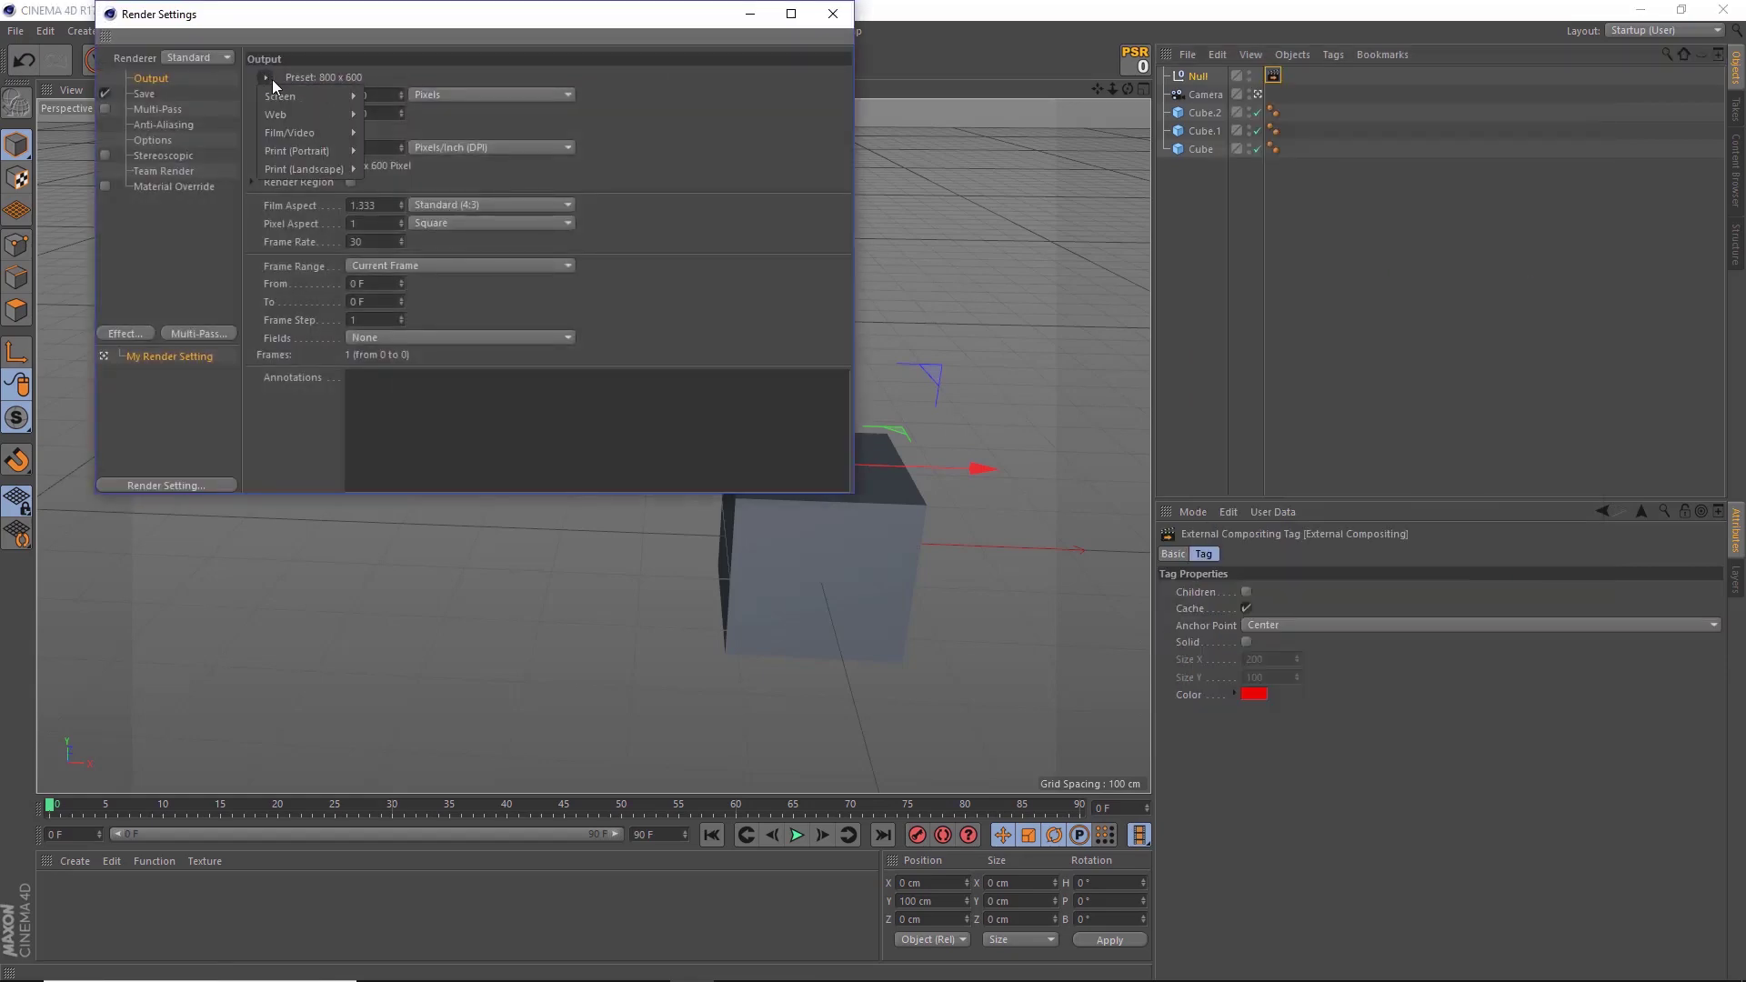
{"action": "mouse_move", "coordinate": [316, 129]}
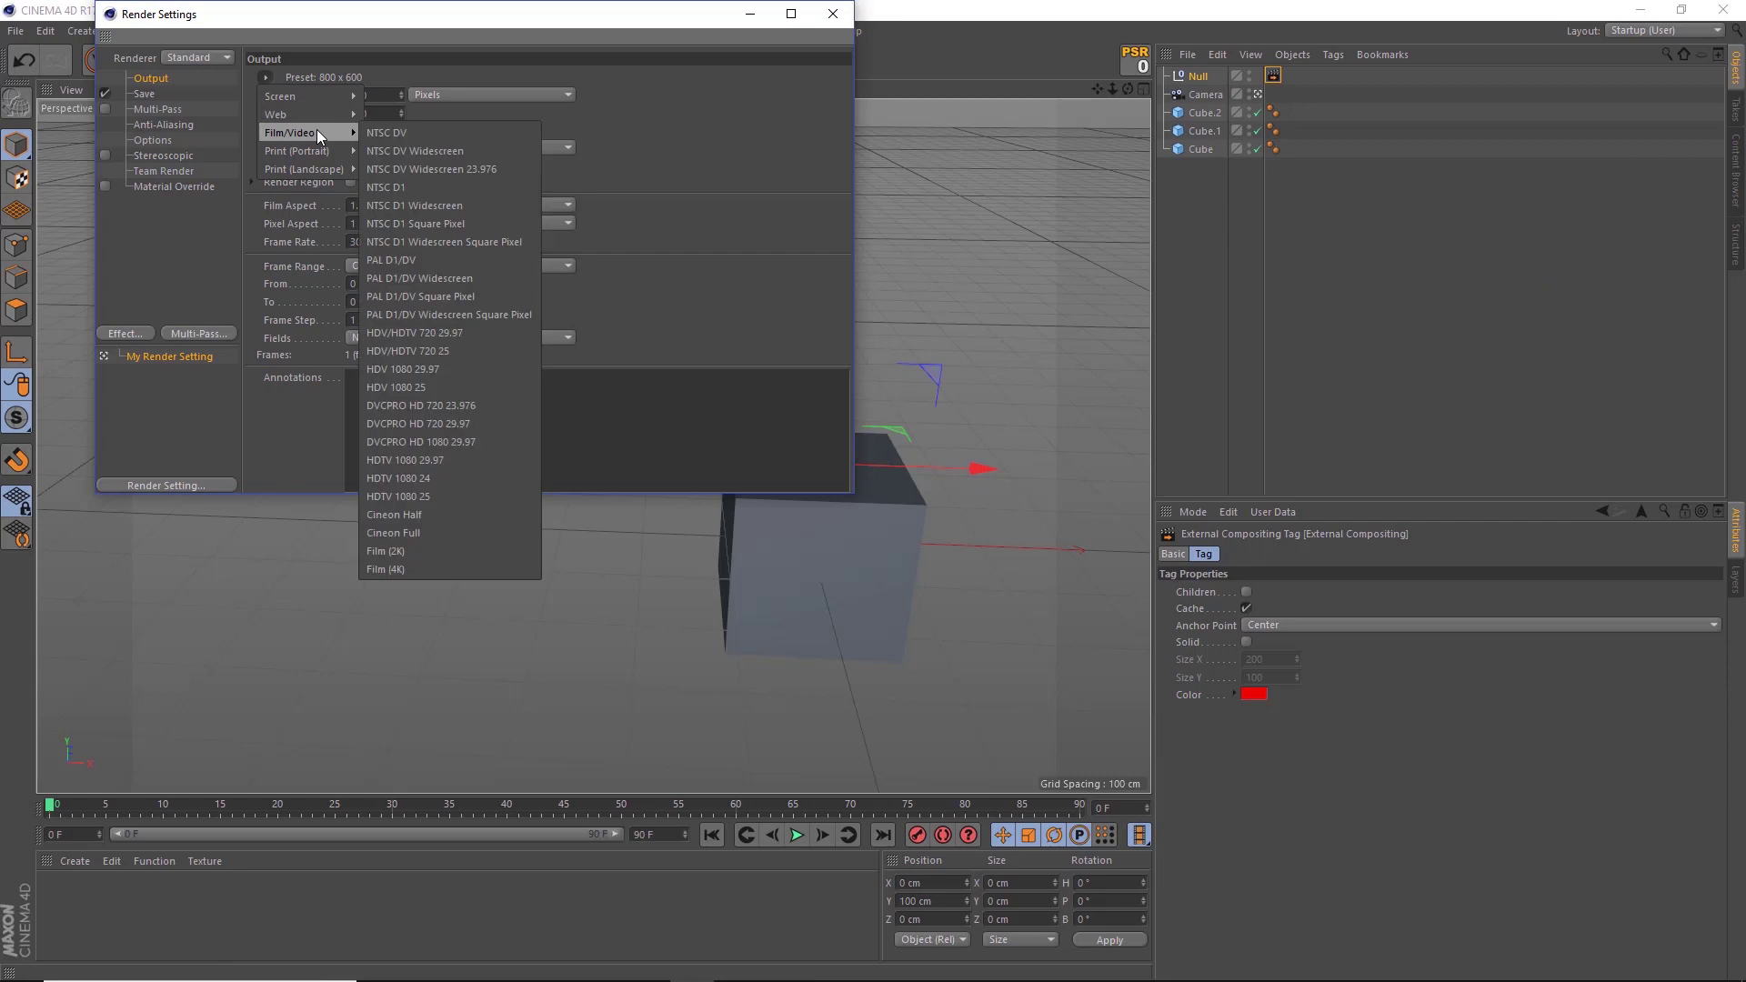
{"action": "left_click", "coordinate": [444, 499]}
{"action": "left_click", "coordinate": [833, 14]}
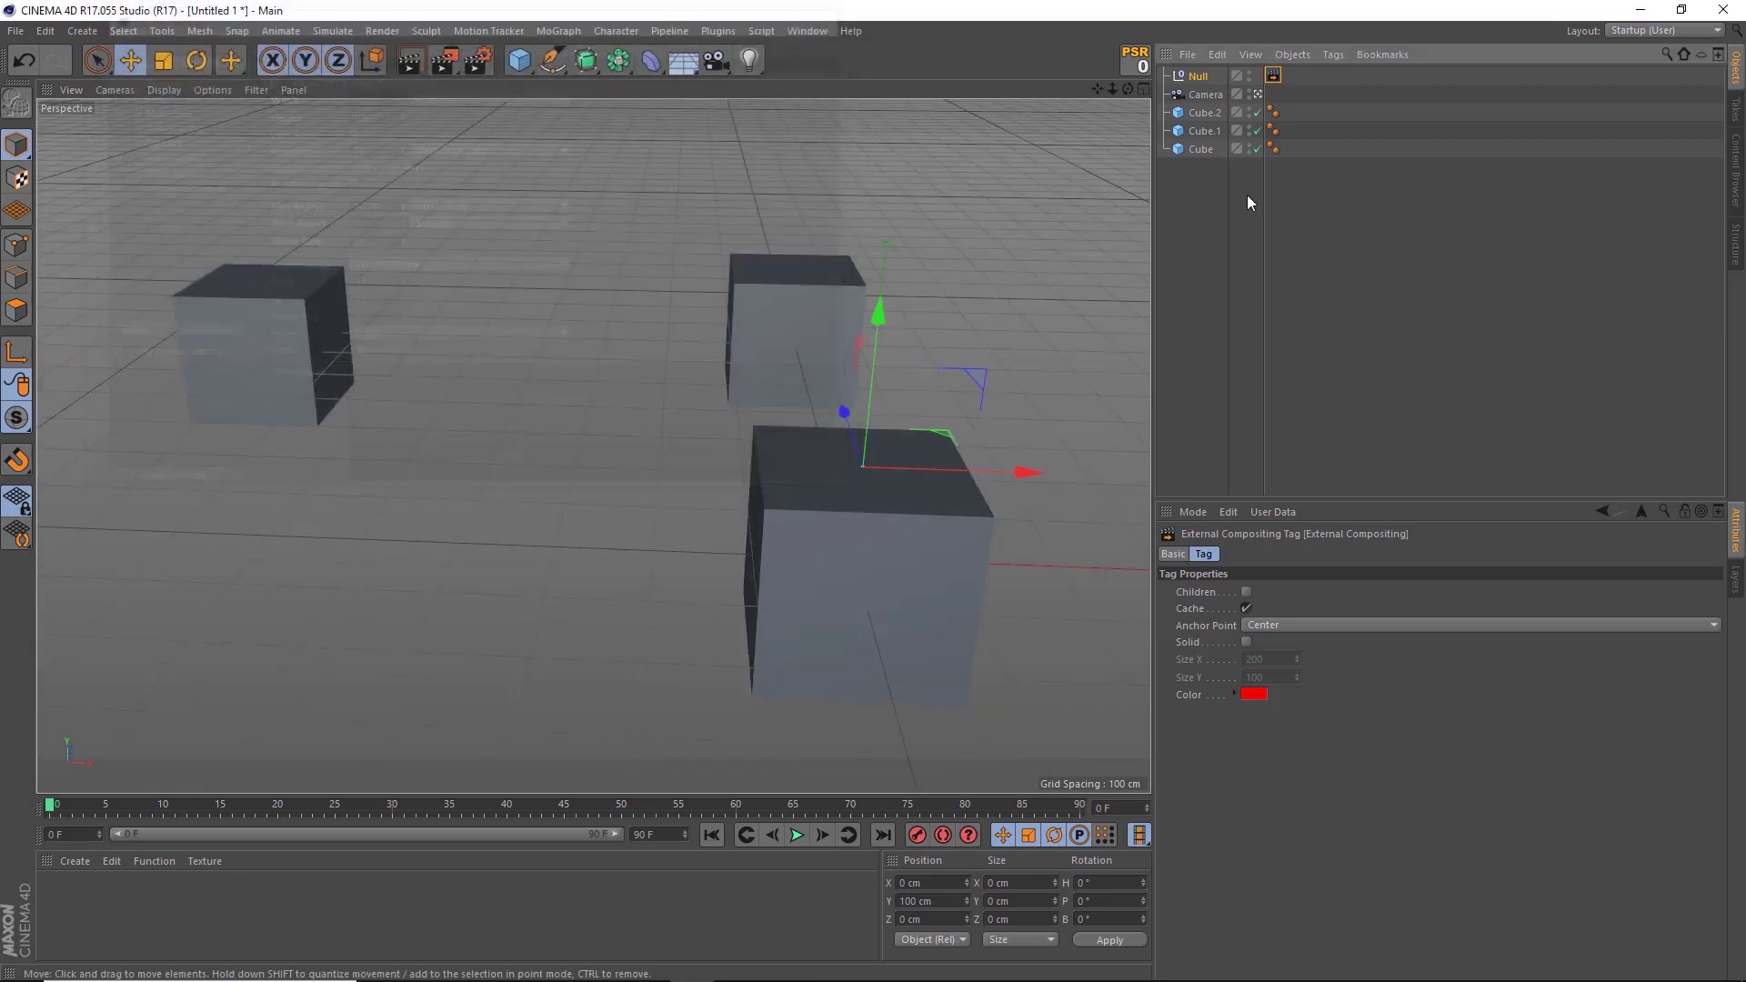
- Set the project frame rate to 25 FPS
{"action": "left_click", "coordinate": [1328, 214]}
{"action": "key", "text": "ctrl+d"}
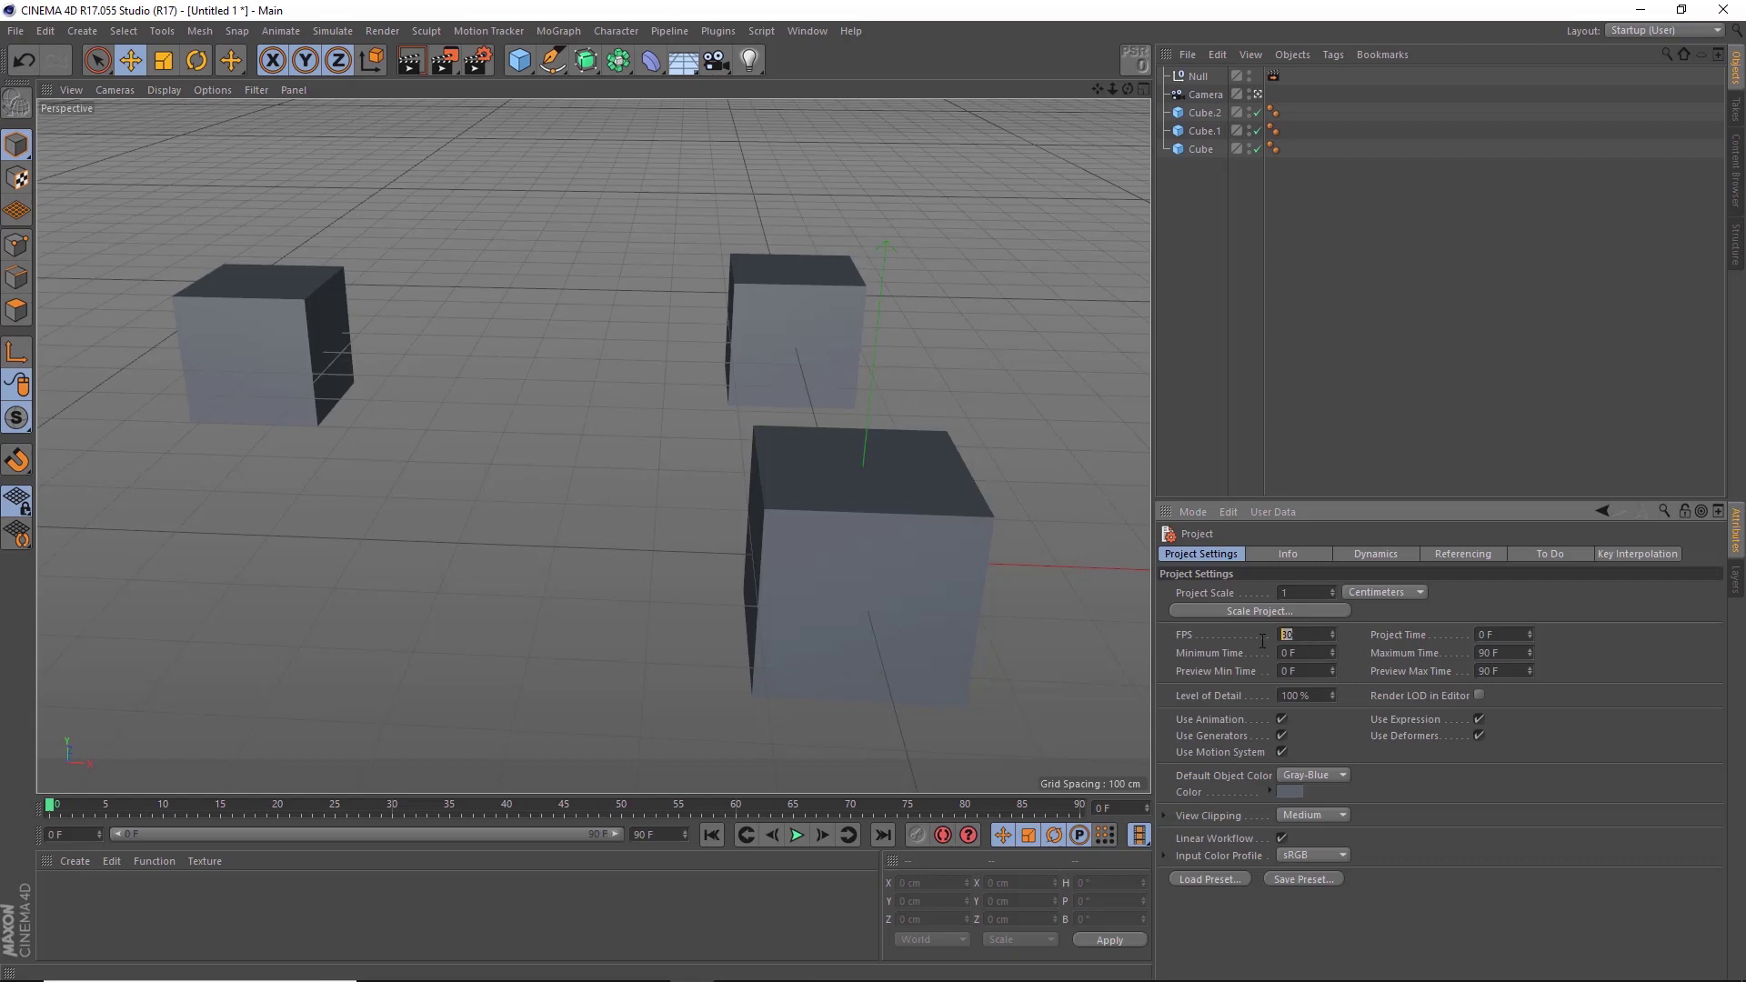
{"action": "key", "text": "Return"}
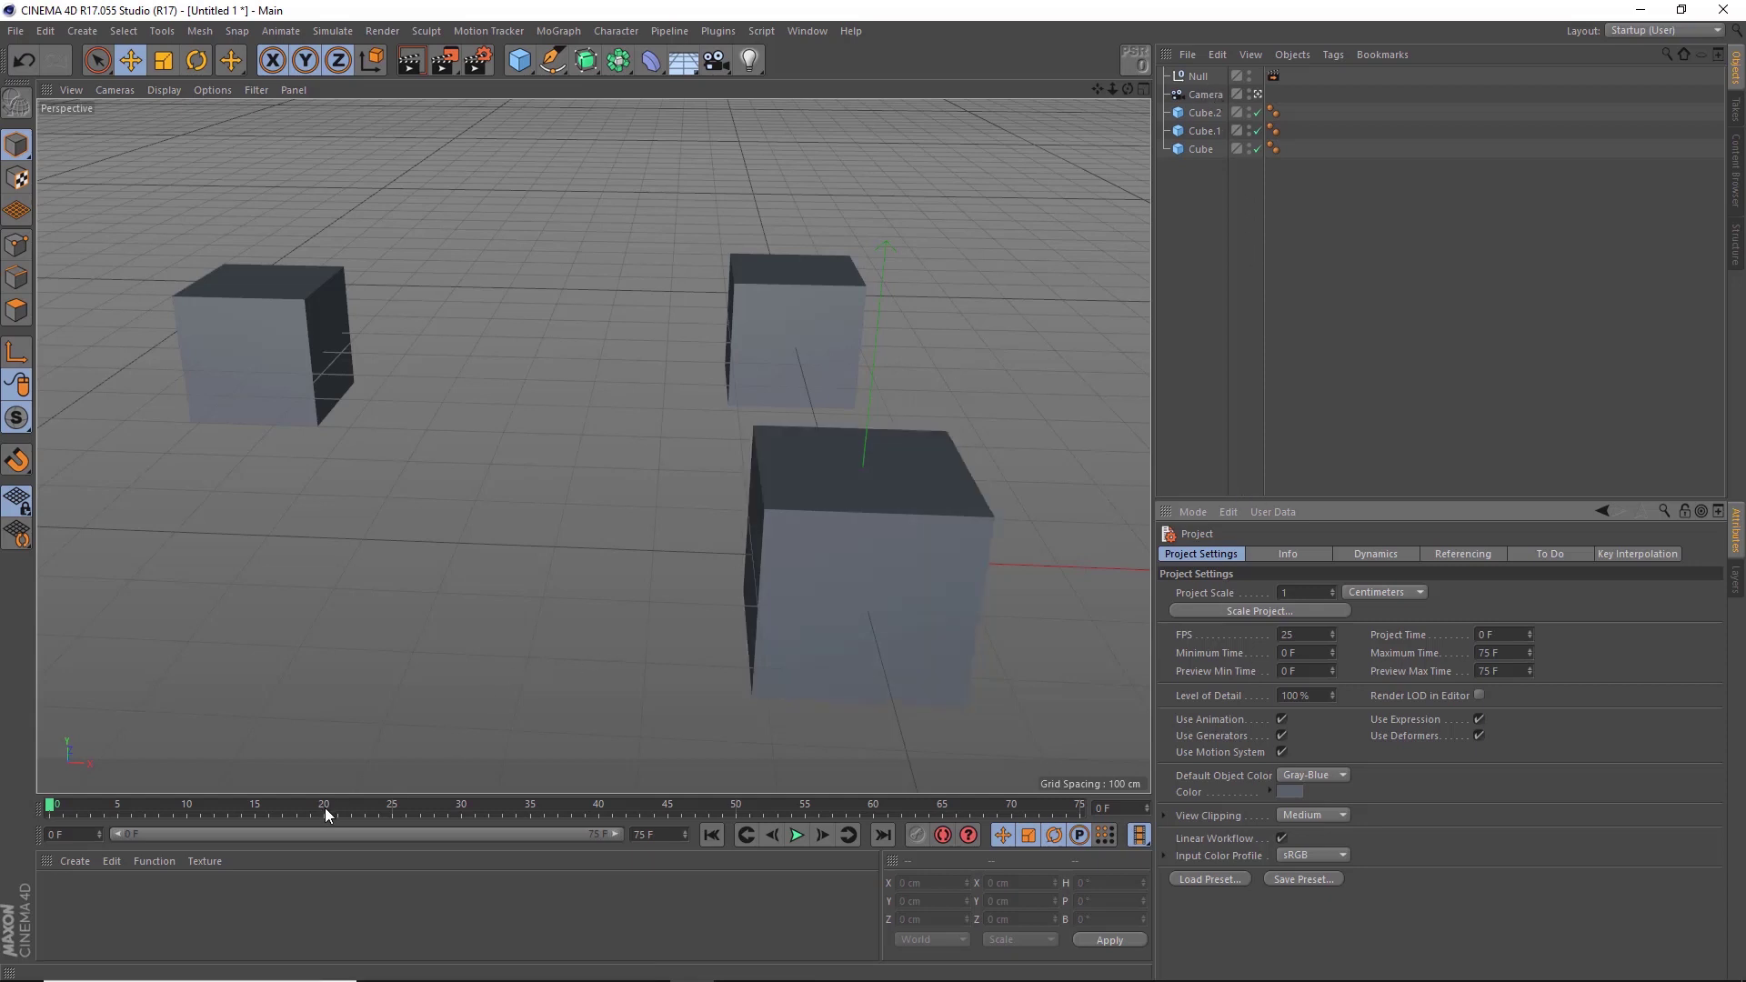
- Save the project as Scene-1 in the tutorial folder on the Desktop
{"action": "left_click", "coordinate": [16, 31]}
{"action": "left_click", "coordinate": [72, 202]}
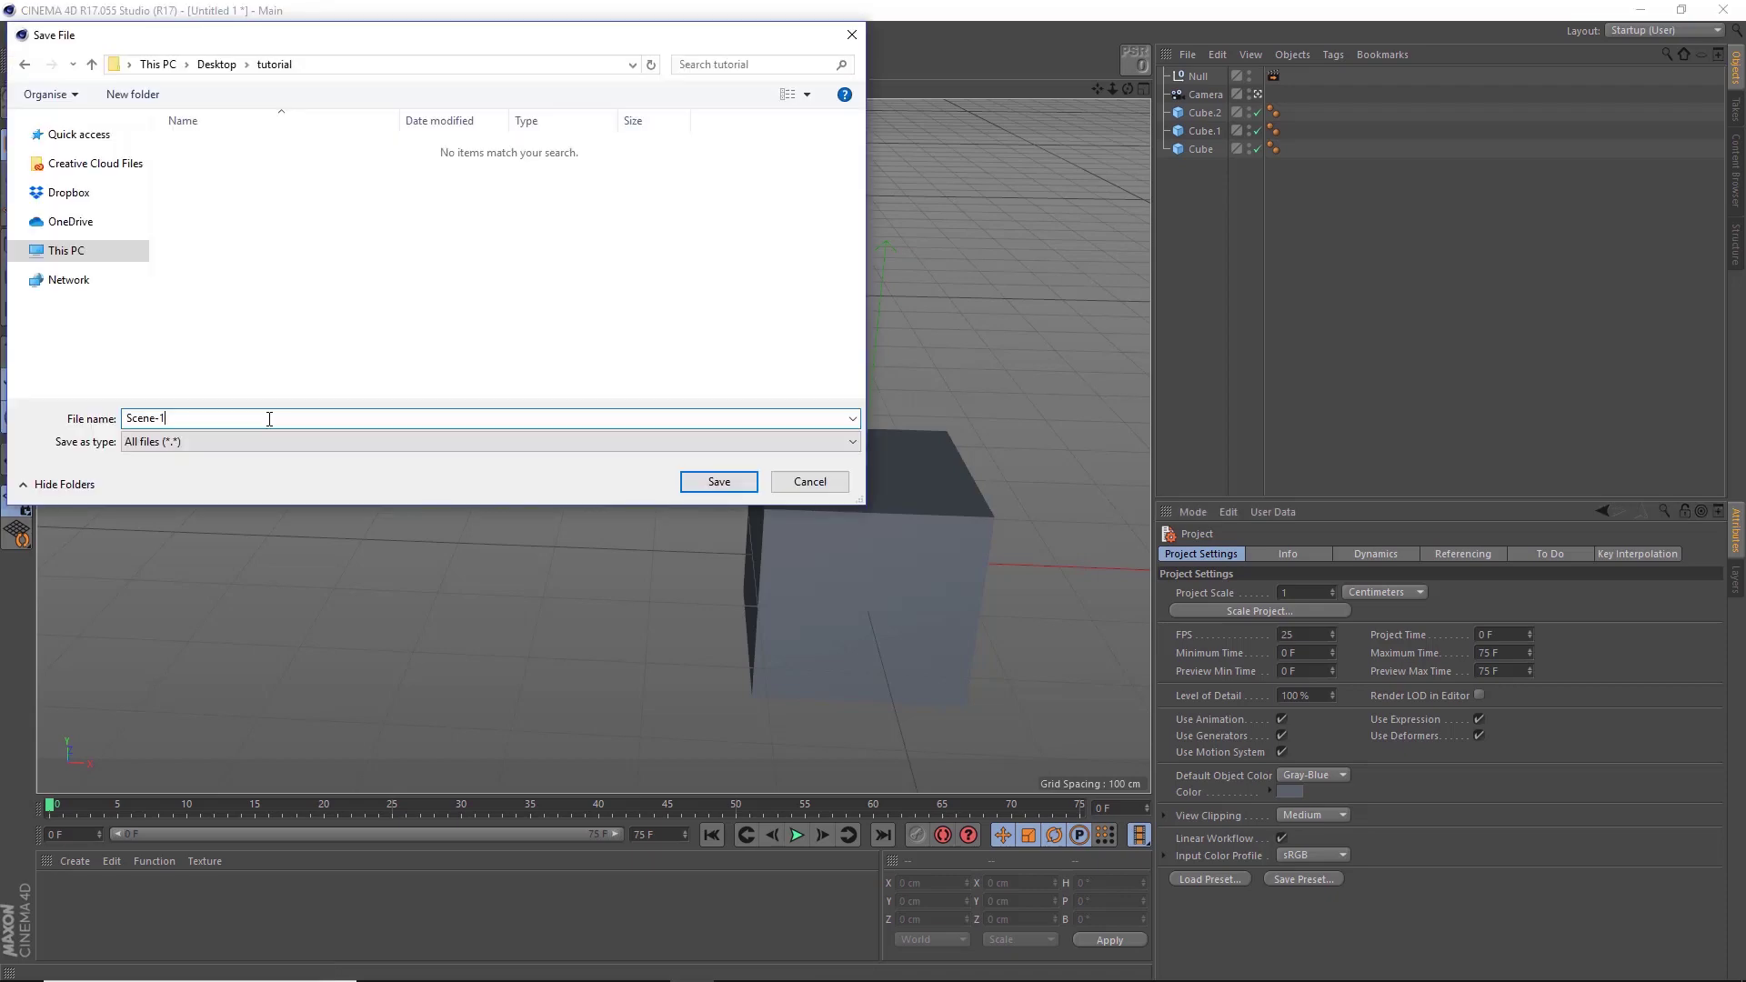
{"action": "key", "text": "Return"}
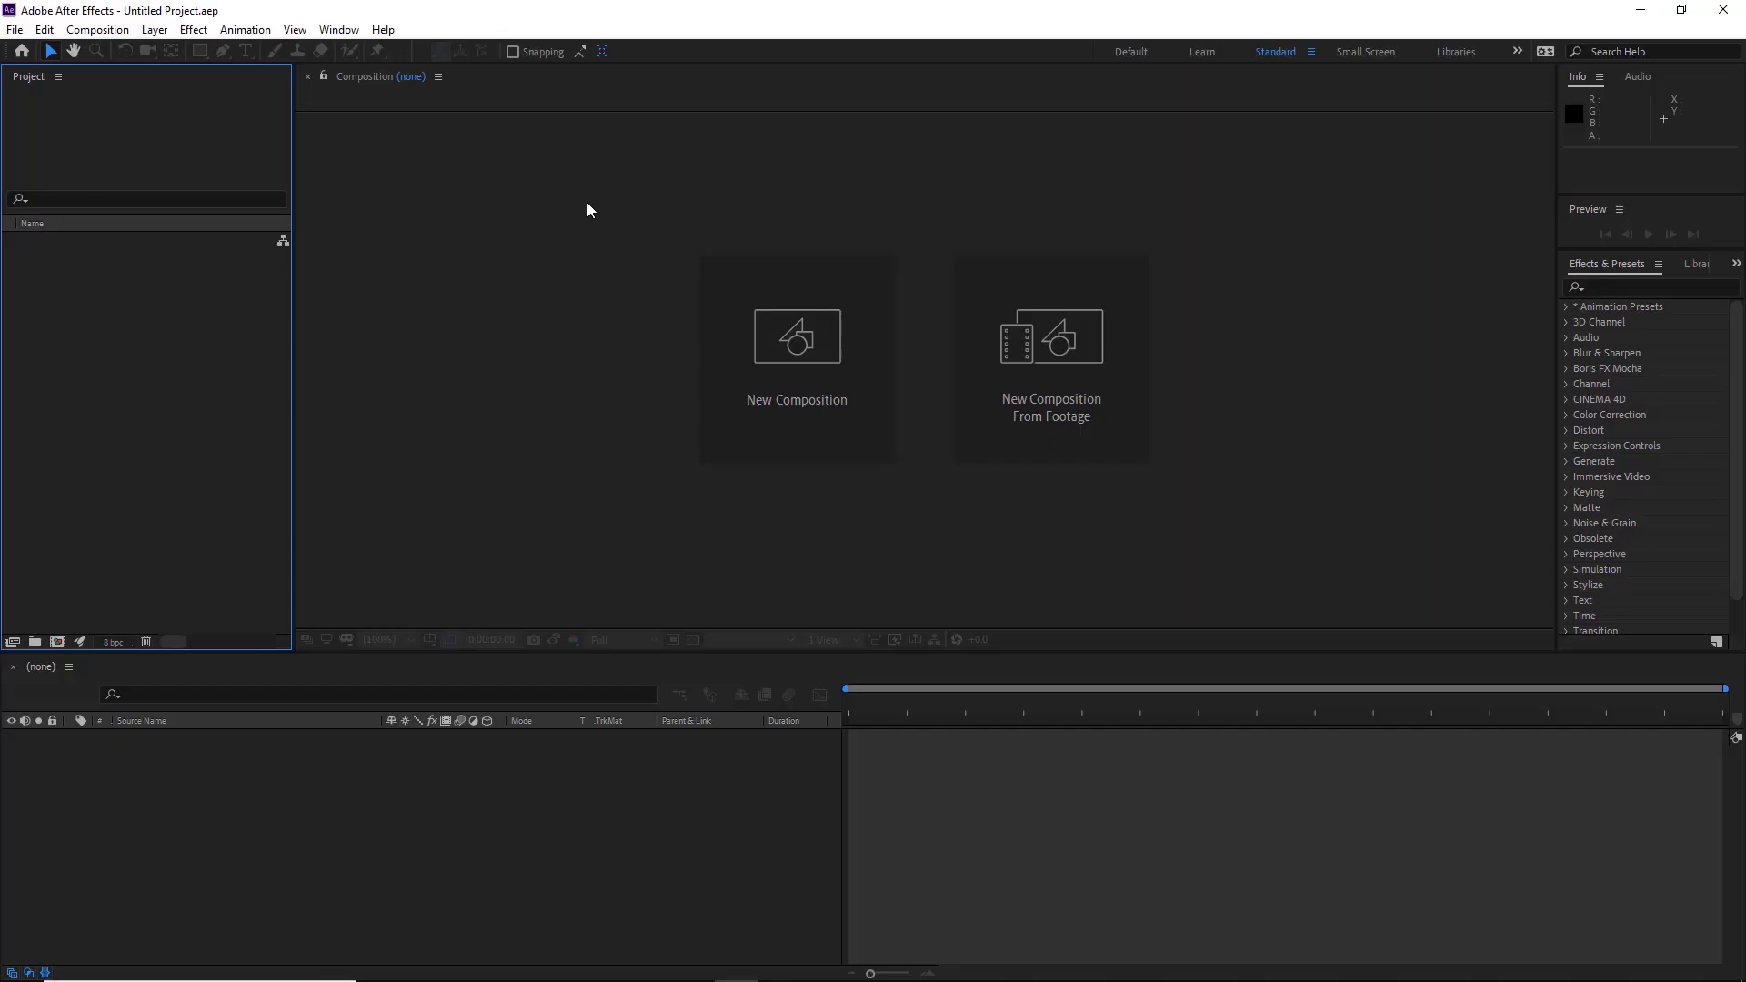
- Switch to After Effects and import the Cinema 4D file Scene-1 as footage
{"action": "right_click", "coordinate": [165, 342]}
{"action": "mouse_move", "coordinate": [298, 431]}
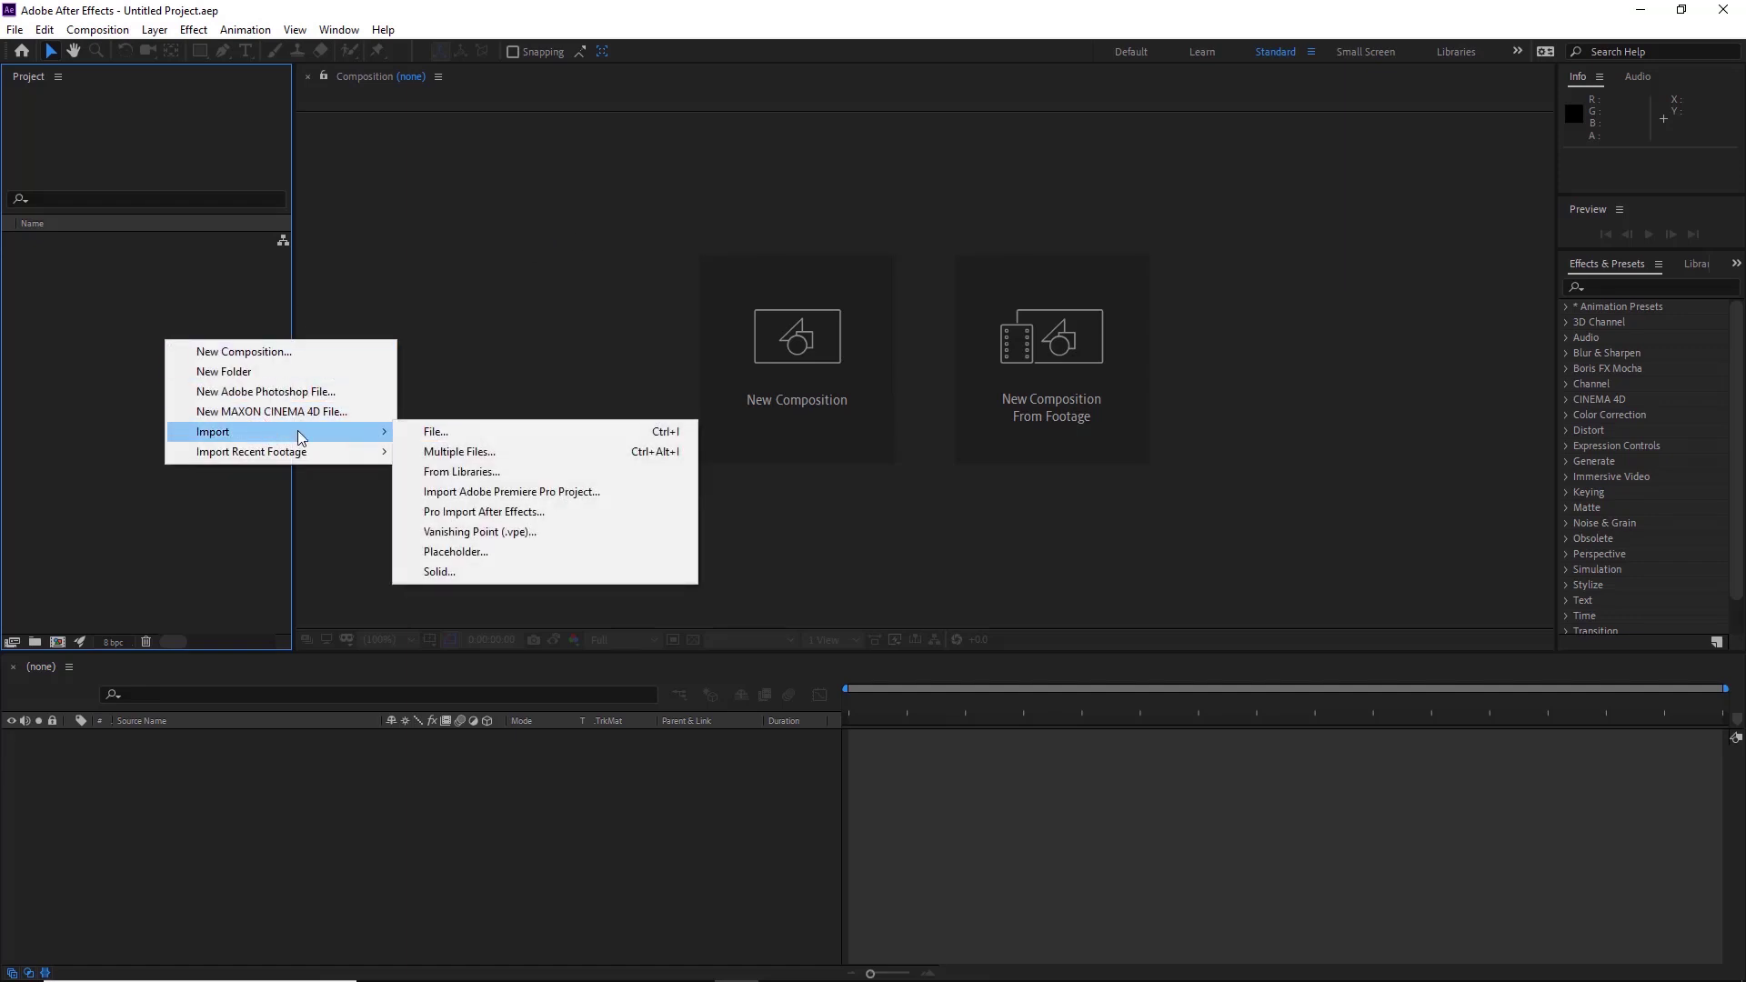
{"action": "left_click", "coordinate": [452, 431]}
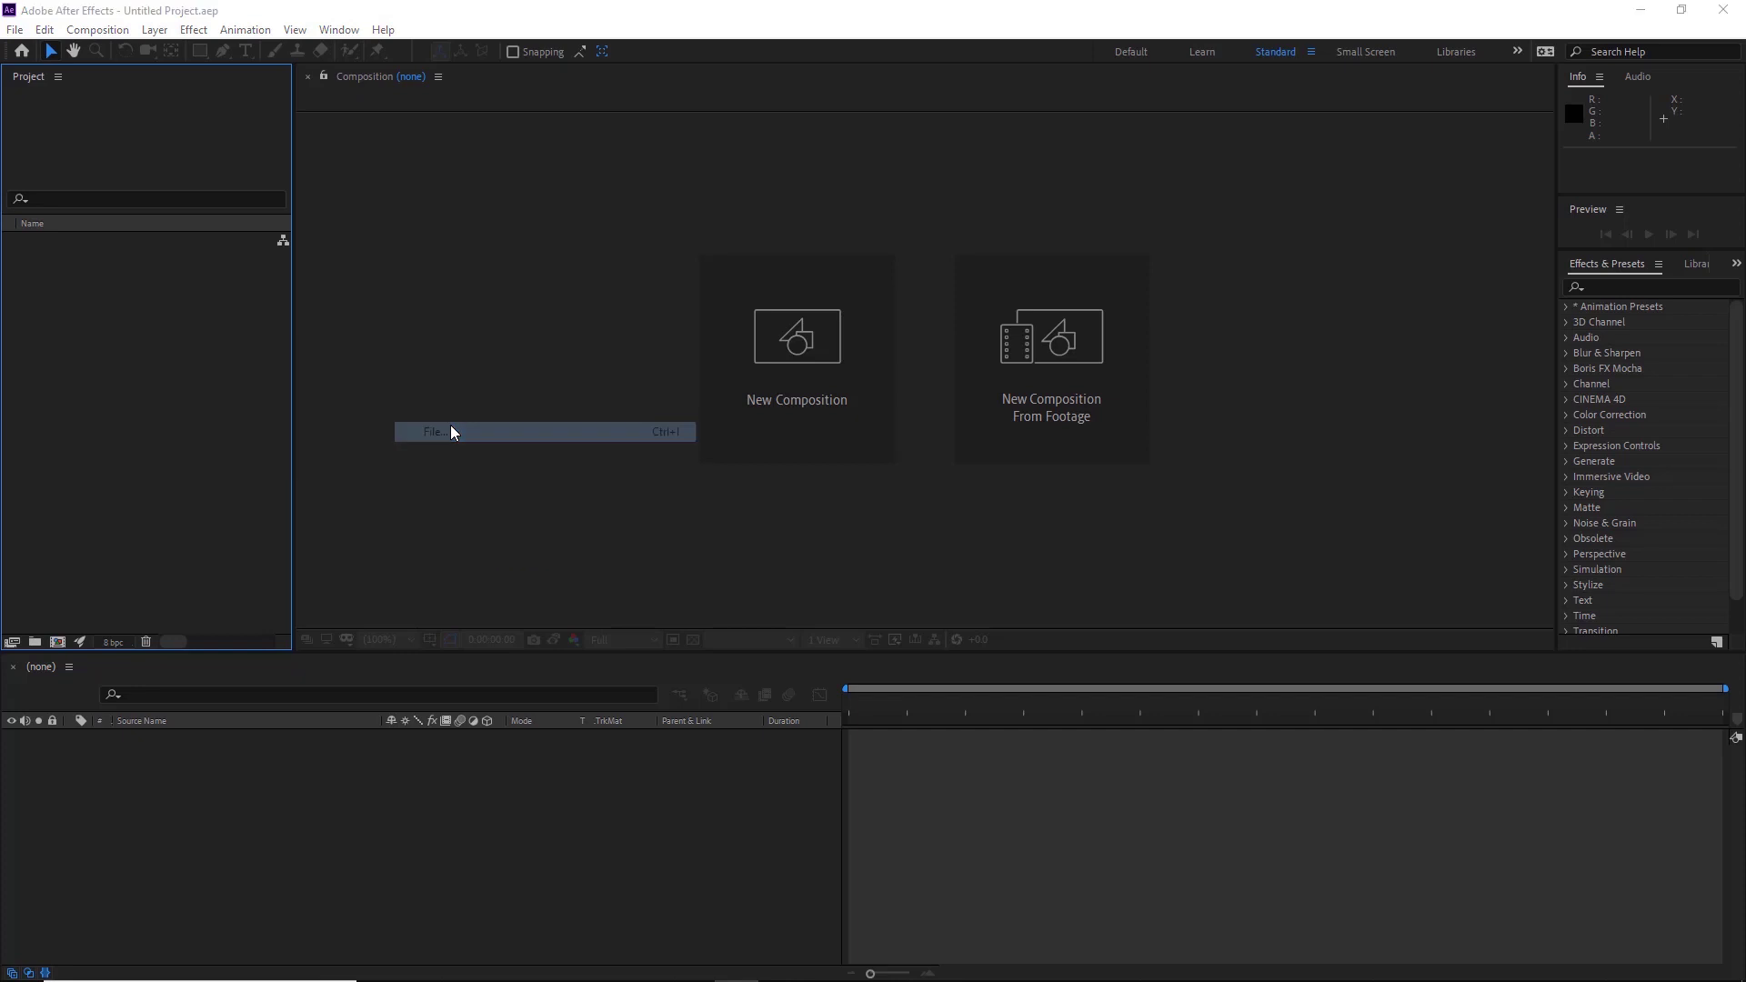
{"action": "left_click", "coordinate": [217, 173]}
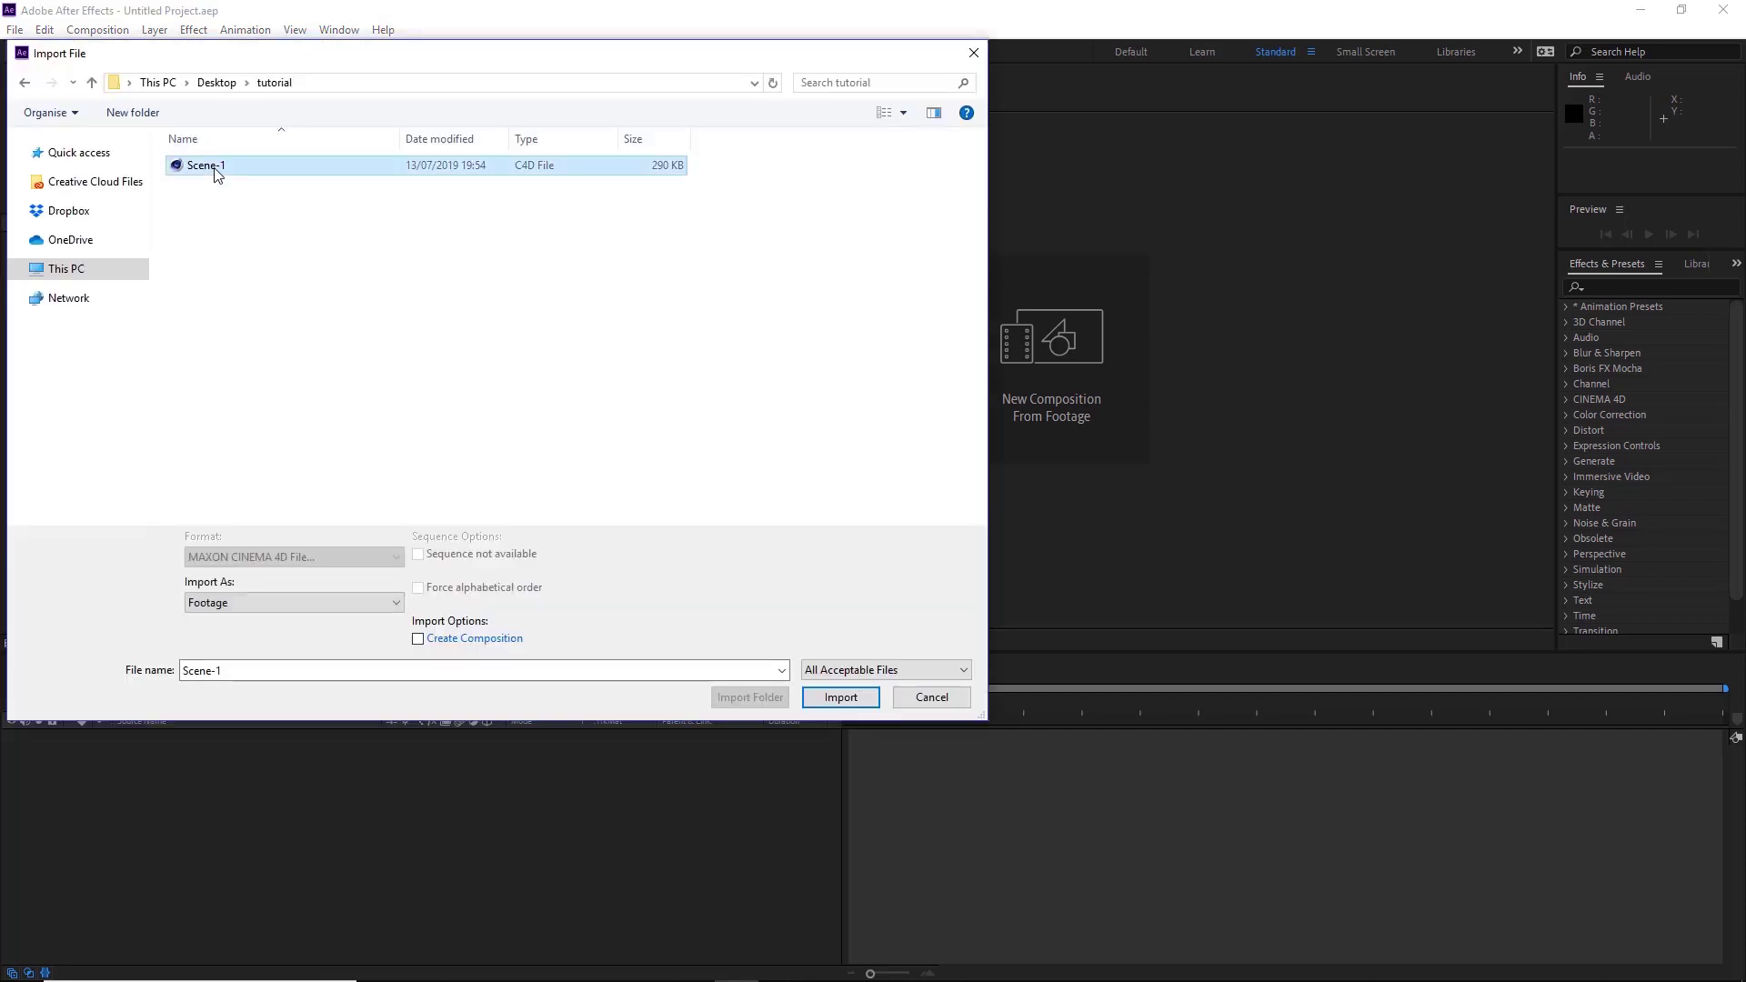
{"action": "left_click", "coordinate": [853, 699]}
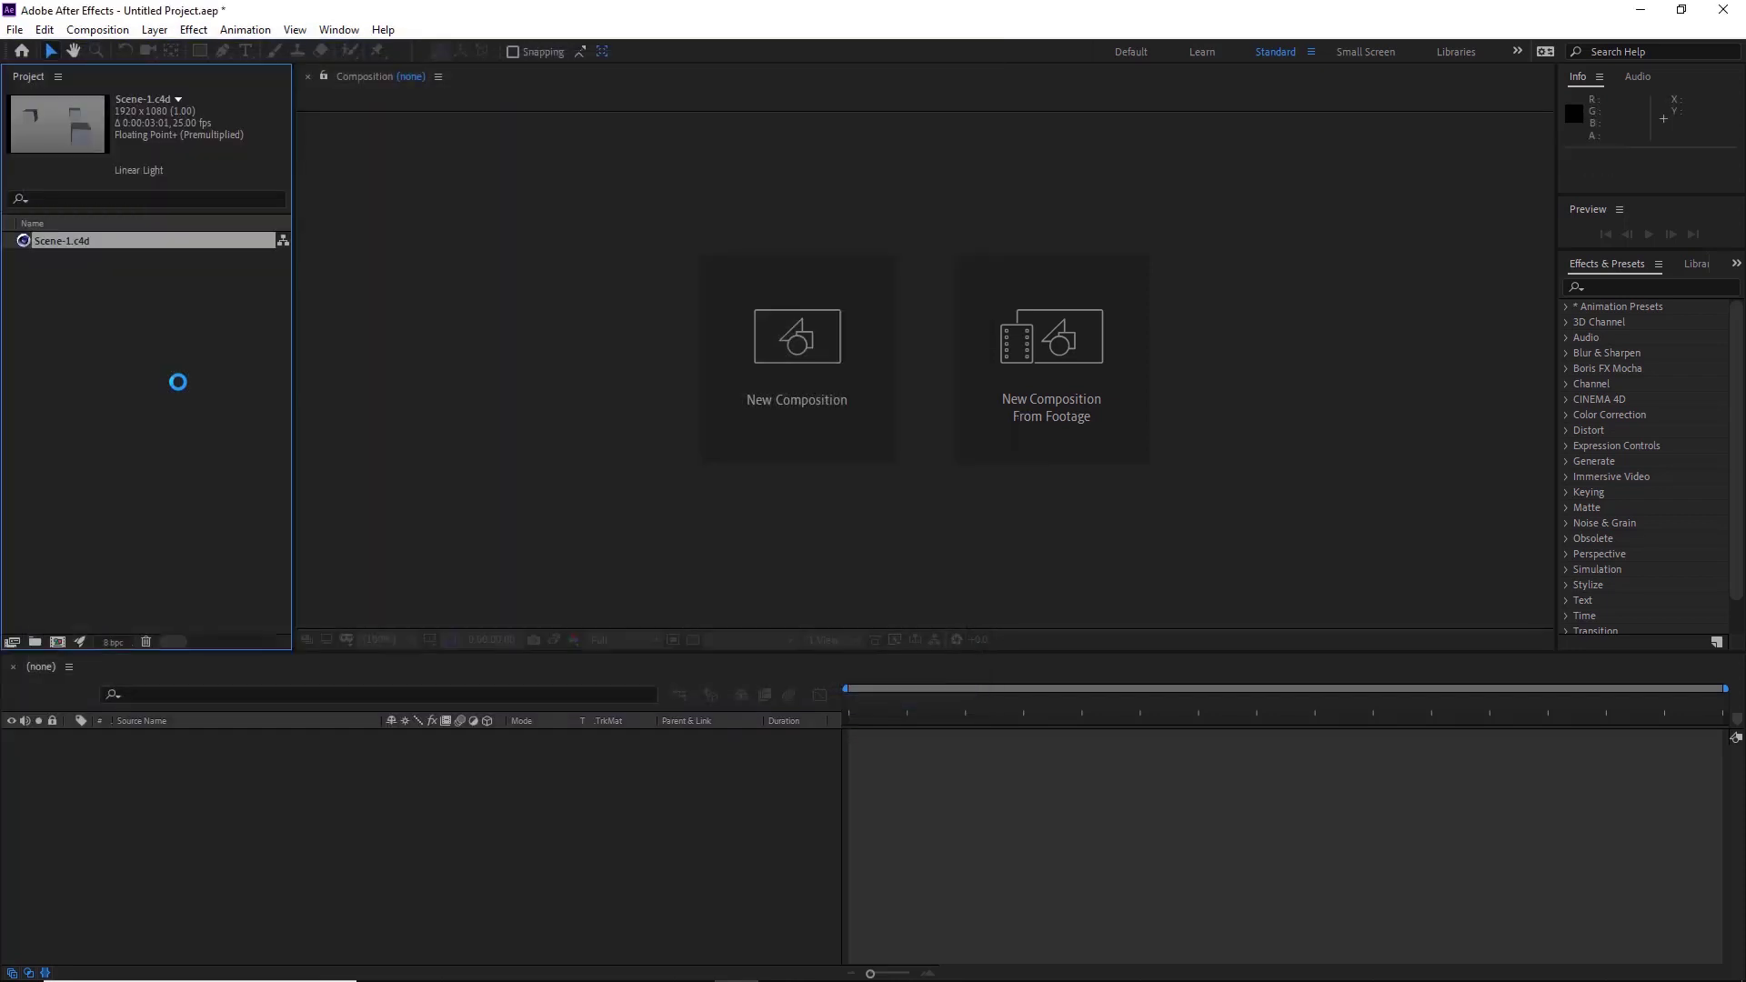
- Create a composition from Scene-1.c4d and extract the Cinema 4D scene data into it
{"action": "left_click_drag", "start_coordinate": [80, 244], "coordinate": [57, 639]}
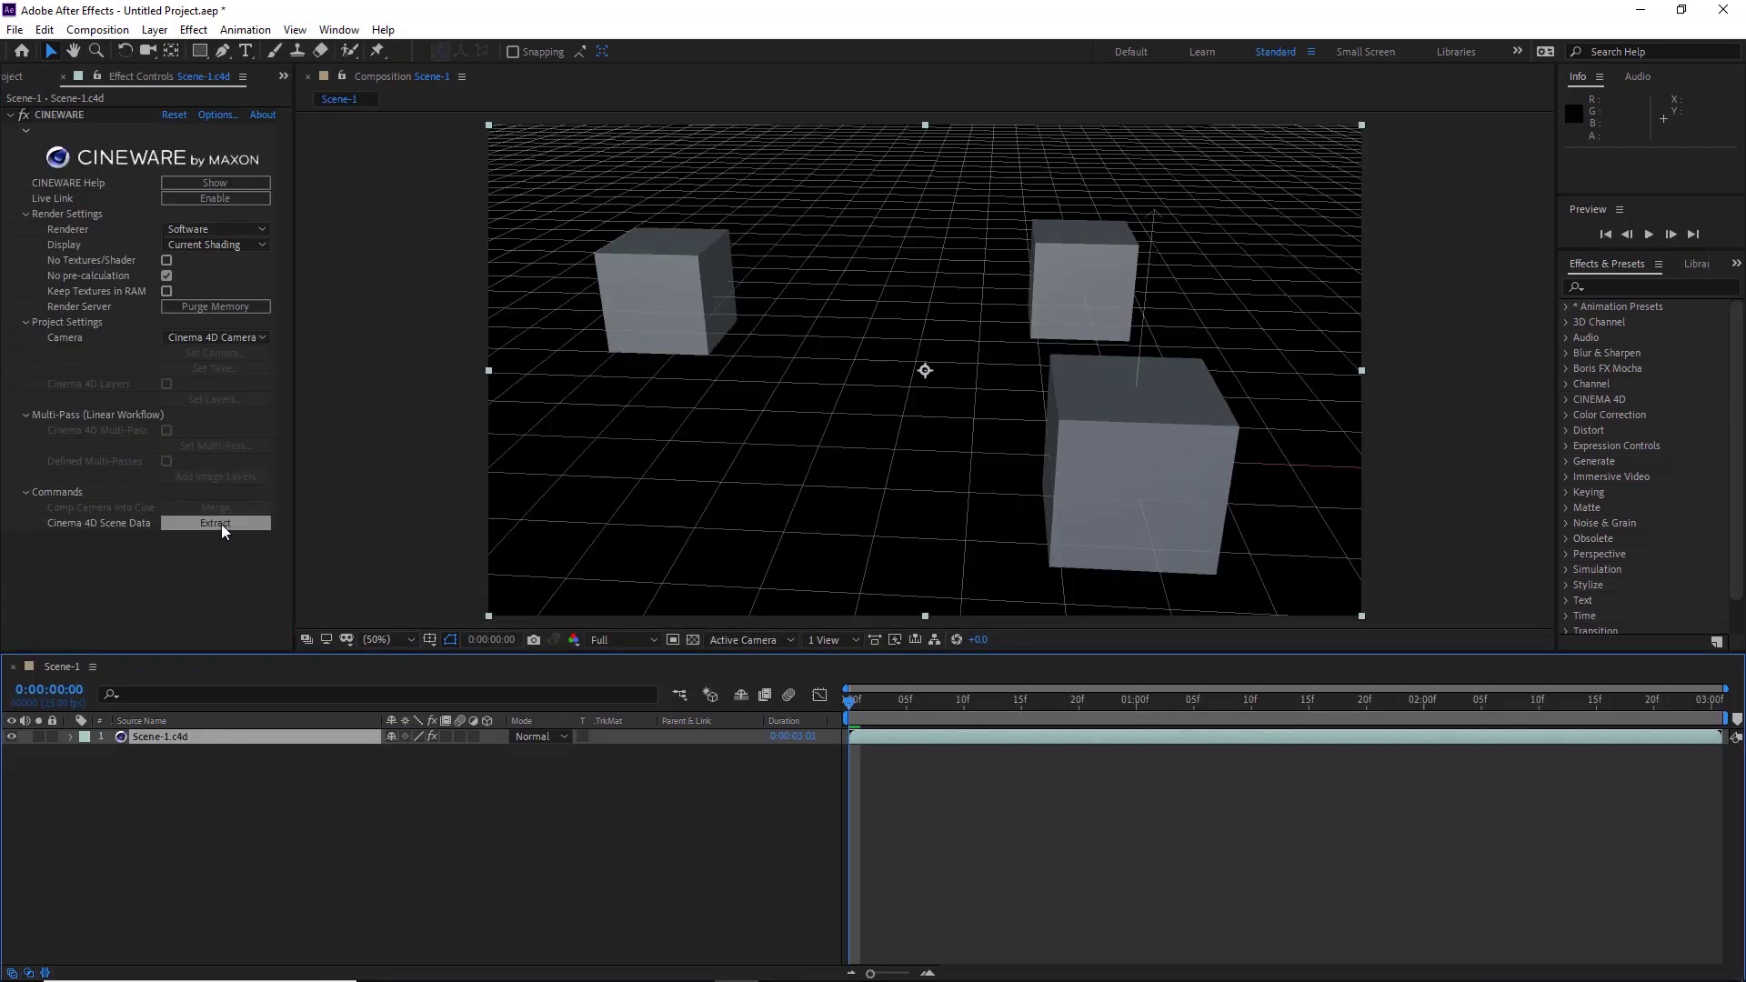
{"action": "left_click", "coordinate": [221, 524]}
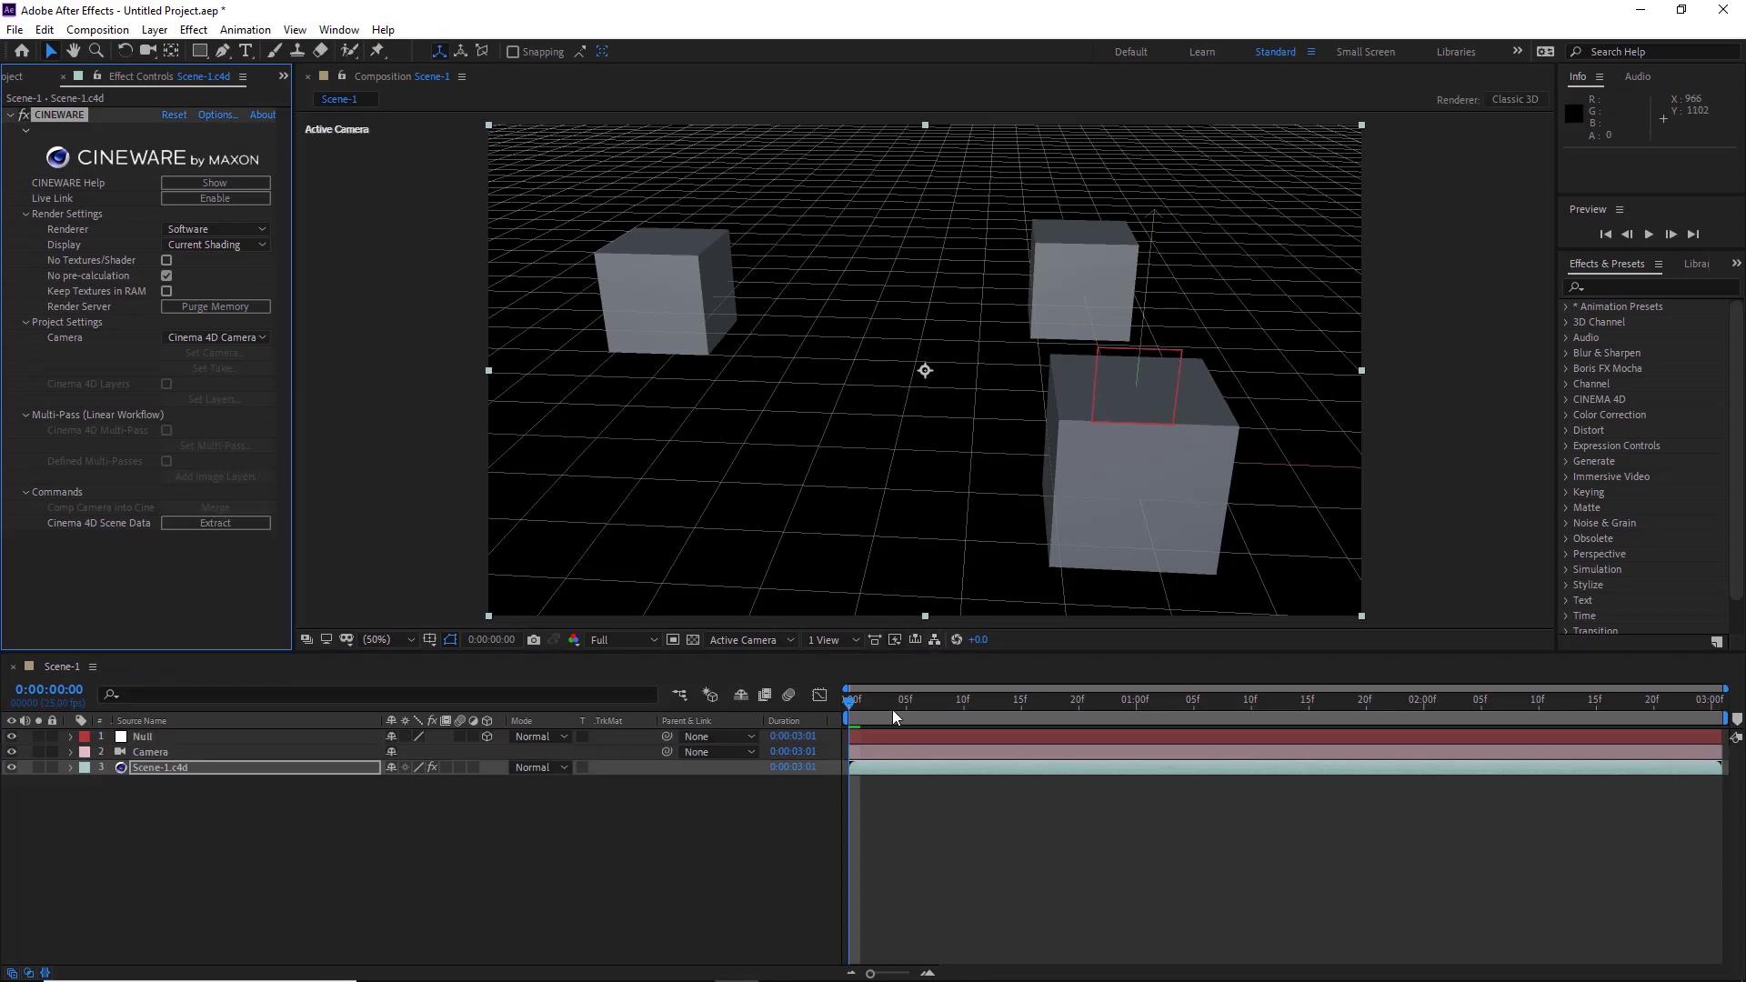
- Check the extracted camera move, and add a text layer reading "Track" at the first frame with a 234 px font size
{"action": "left_click_drag", "start_coordinate": [896, 710], "coordinate": [1253, 667]}
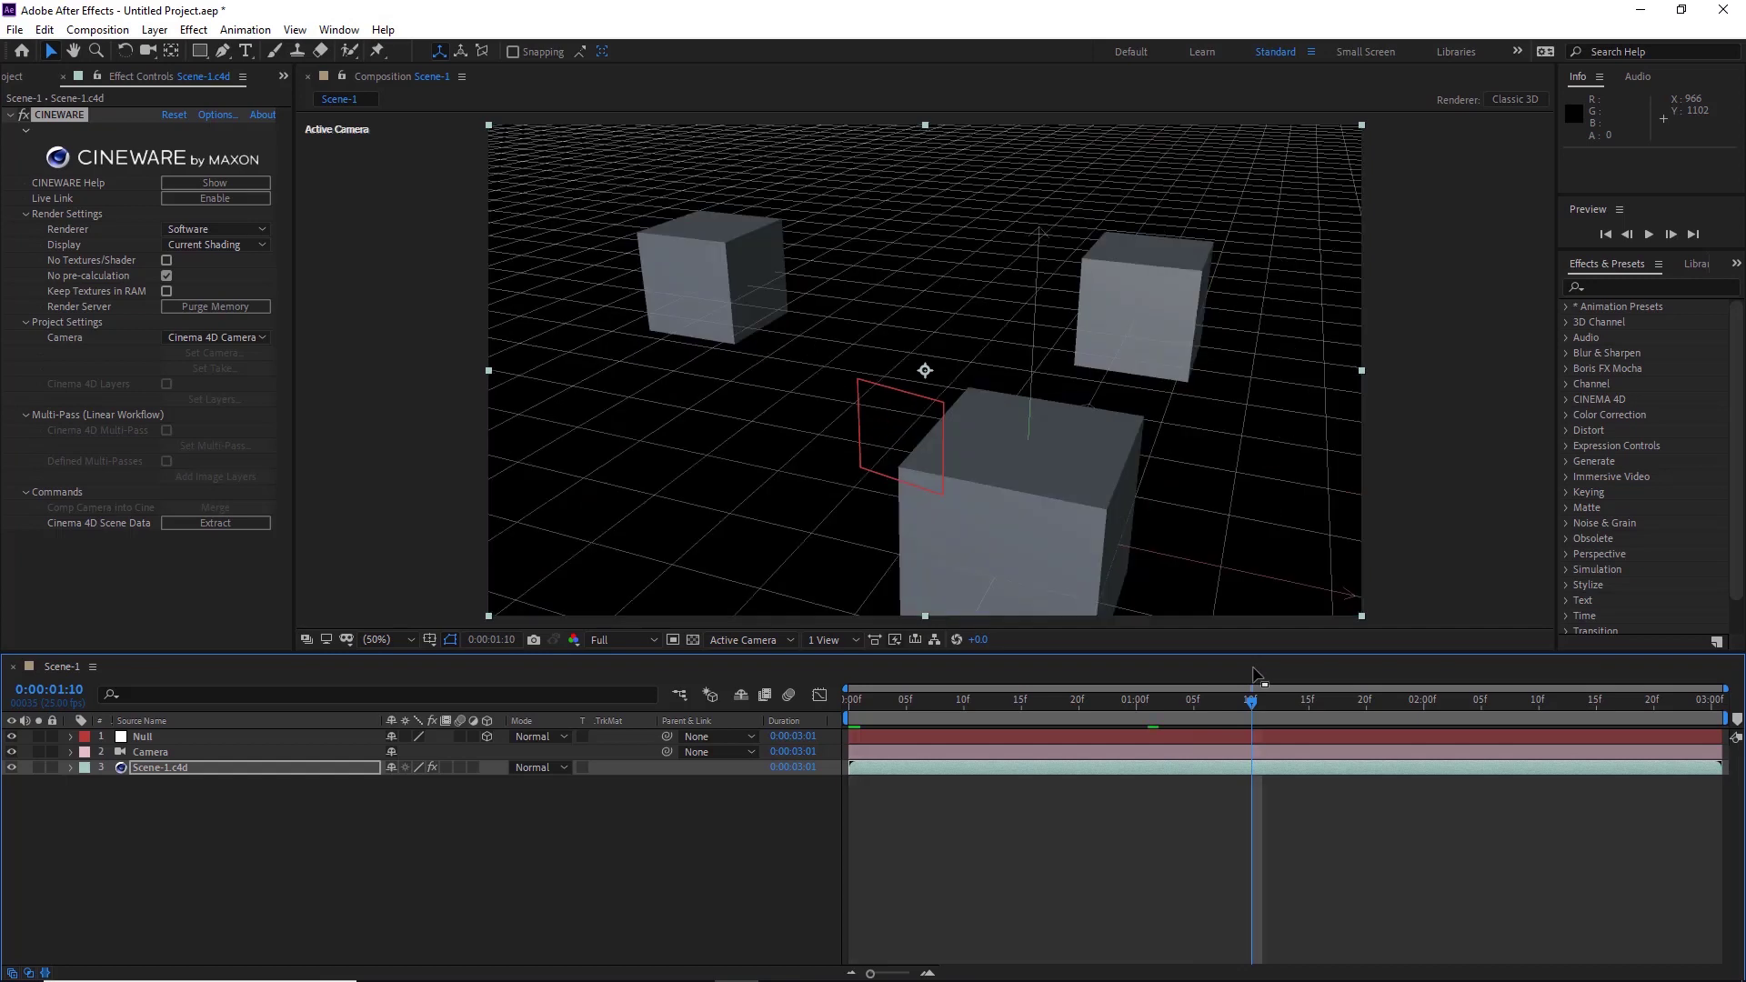
{"action": "key", "text": "Home"}
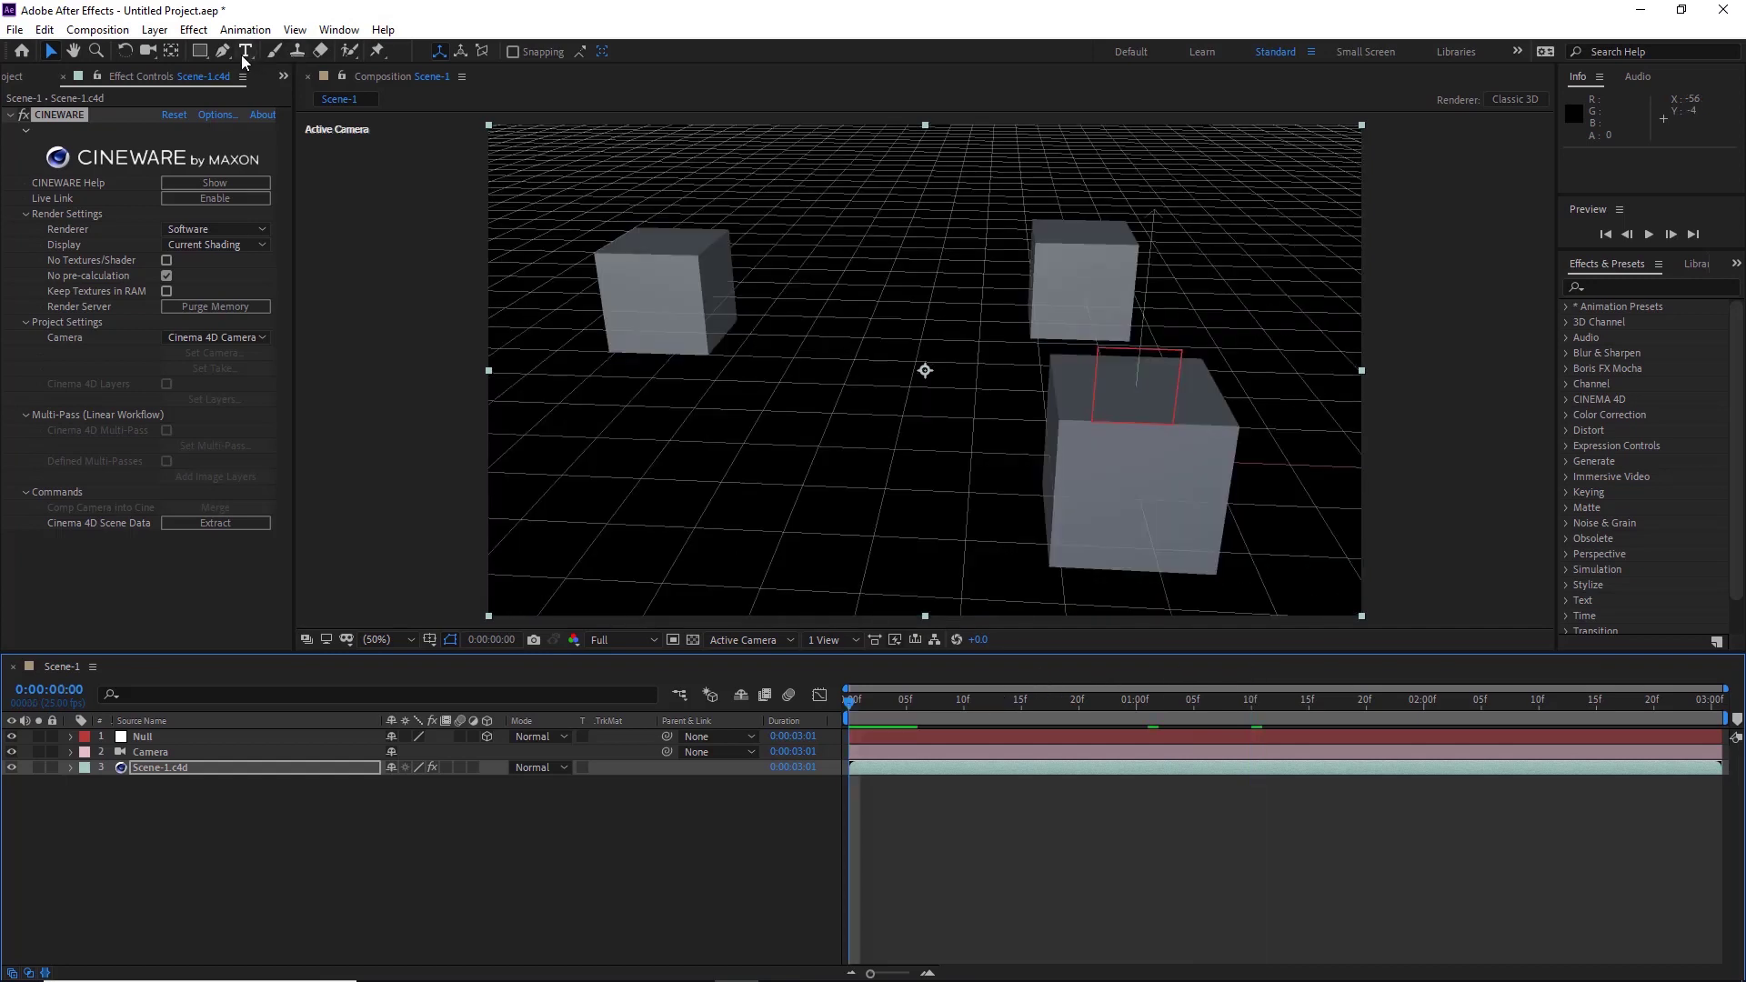
{"action": "left_click", "coordinate": [244, 53]}
{"action": "left_click", "coordinate": [871, 365]}
{"action": "type", "text": "Track"}
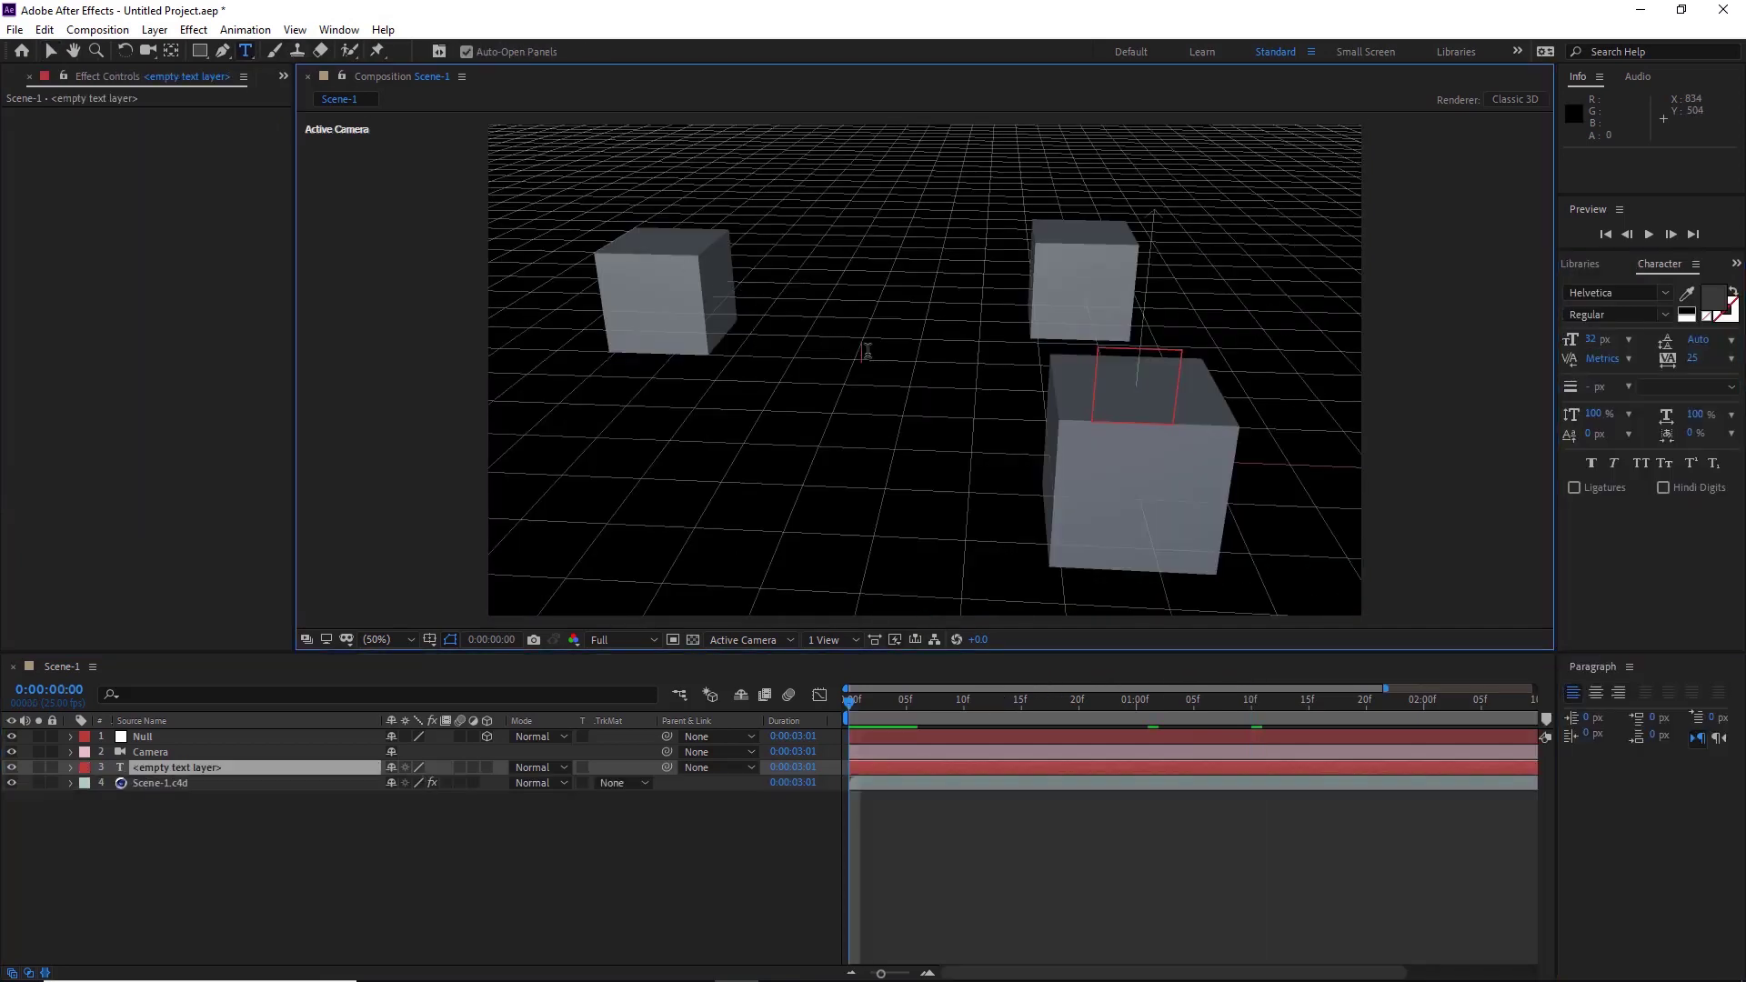
{"action": "key", "text": "Escape"}
{"action": "key", "text": "v"}
{"action": "left_click_drag", "start_coordinate": [1592, 346], "coordinate": [1711, 345]}
- Copy the Null layer's Position to the Track text layer and make the text a 3D layer
{"action": "left_click", "coordinate": [154, 738]}
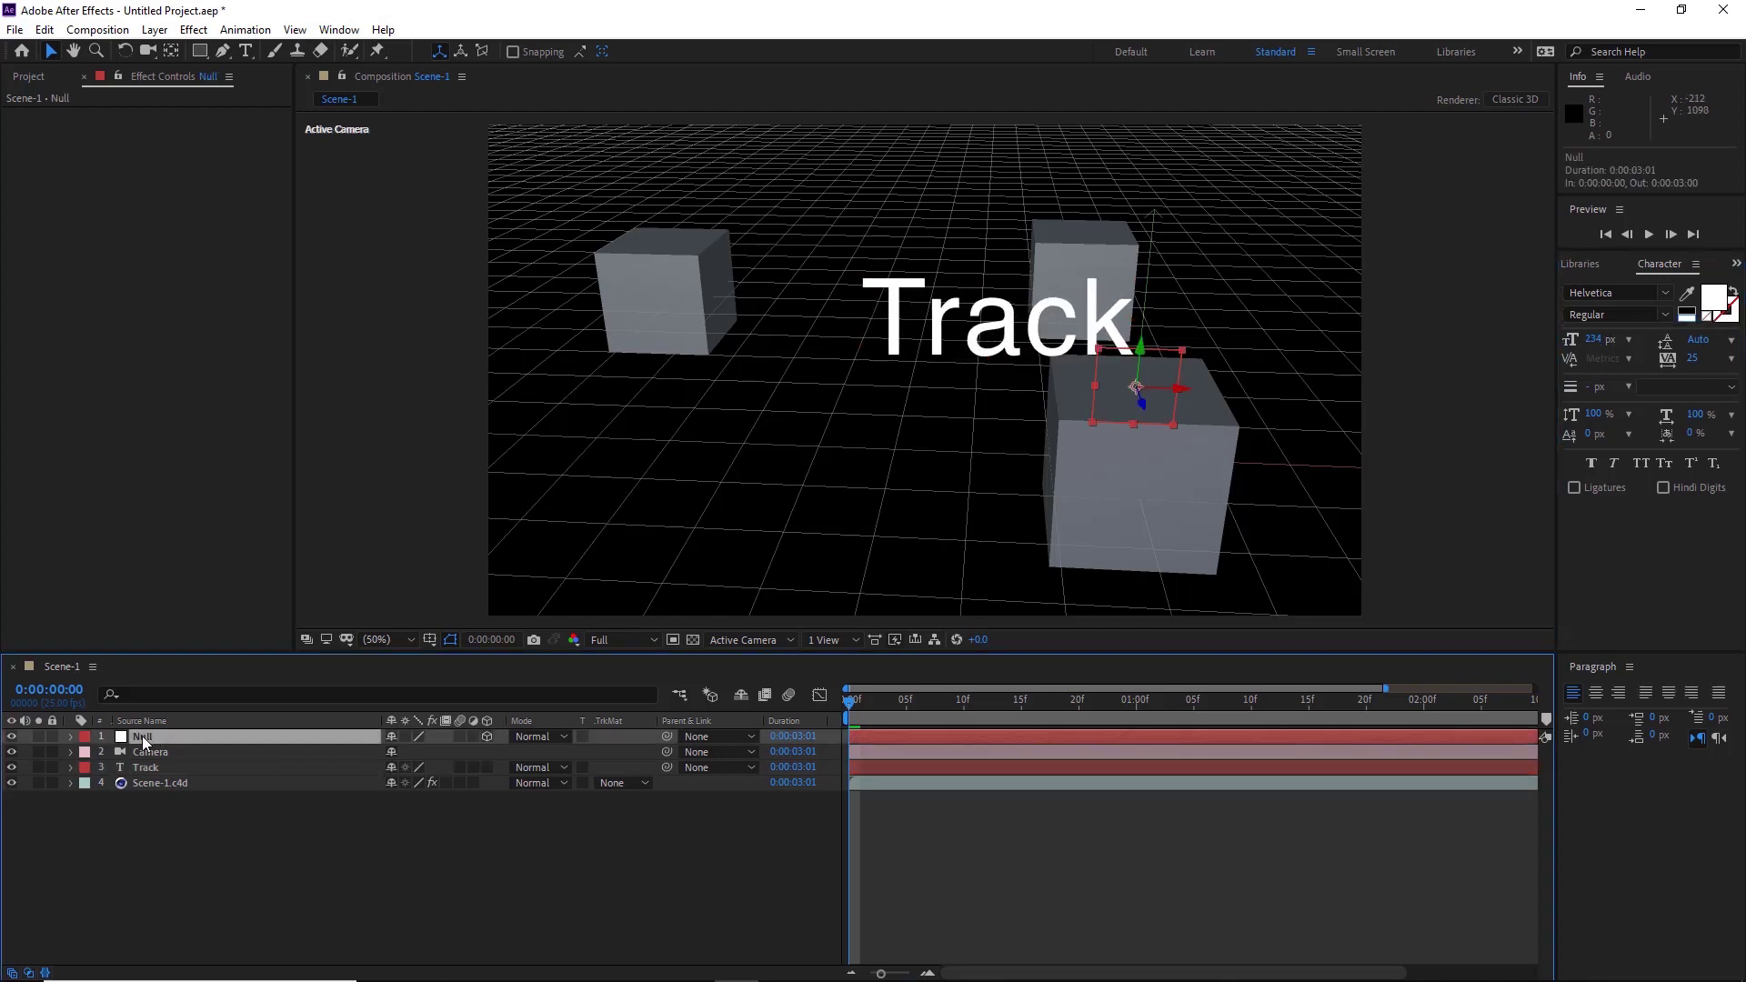
{"action": "key", "text": "p"}
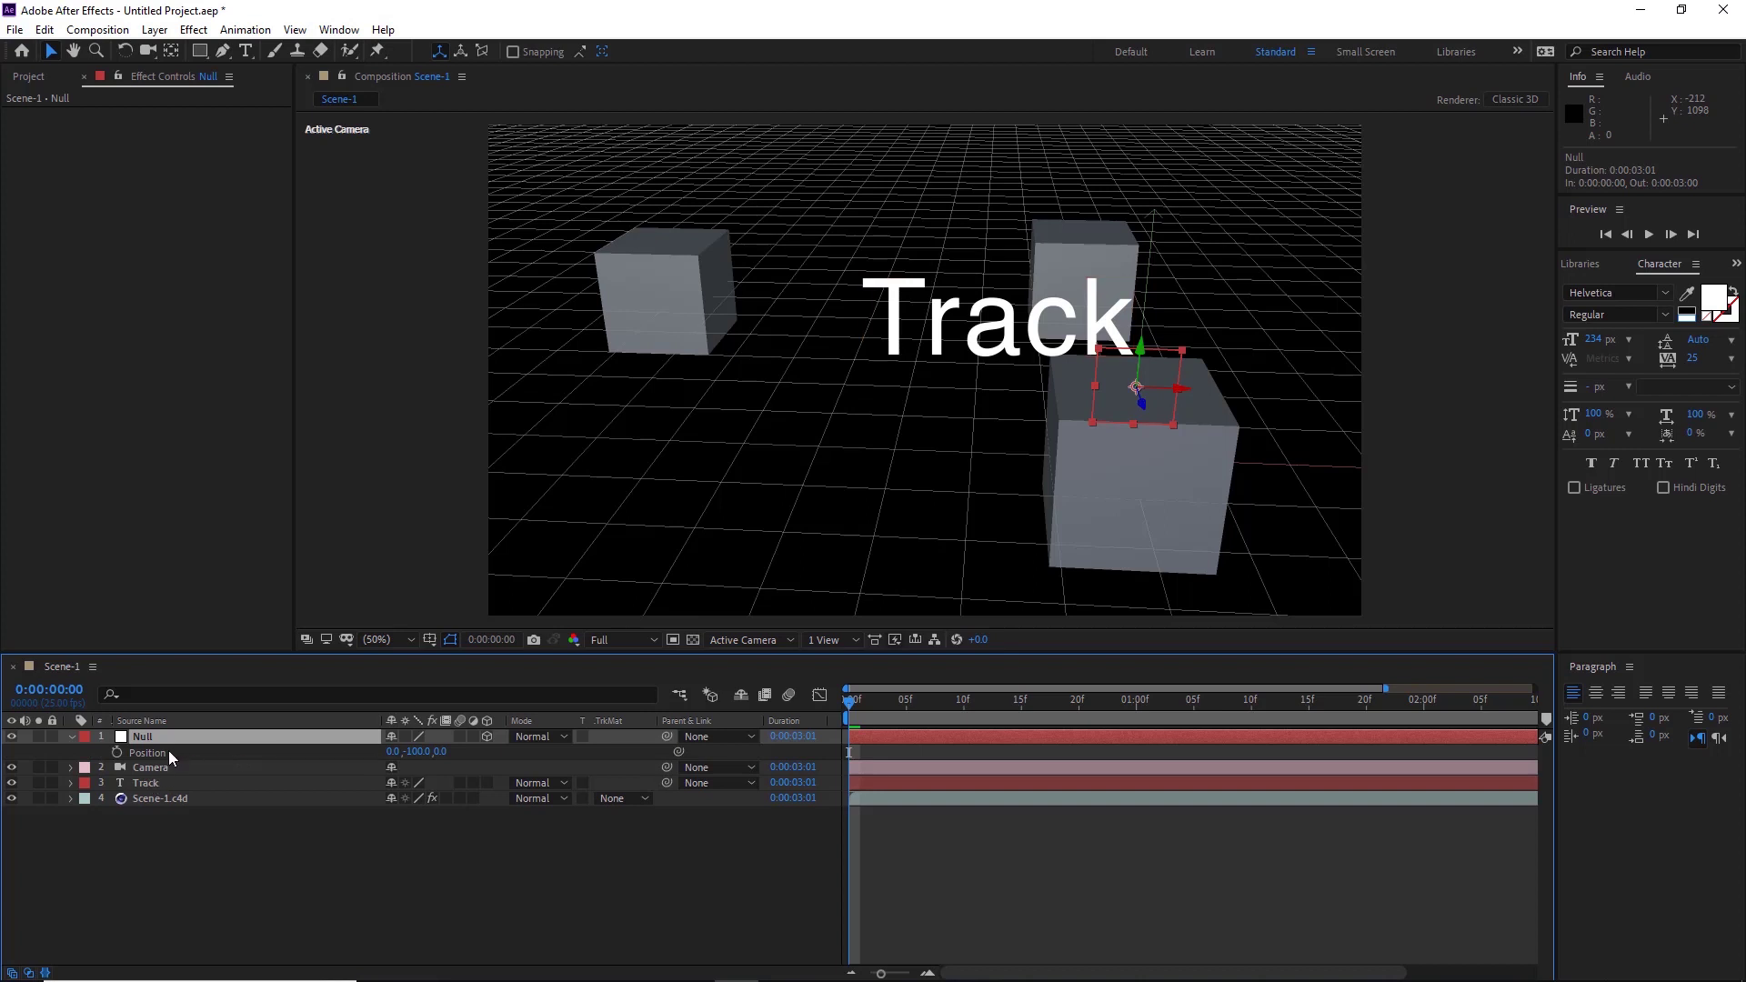
{"action": "left_click", "coordinate": [169, 752]}
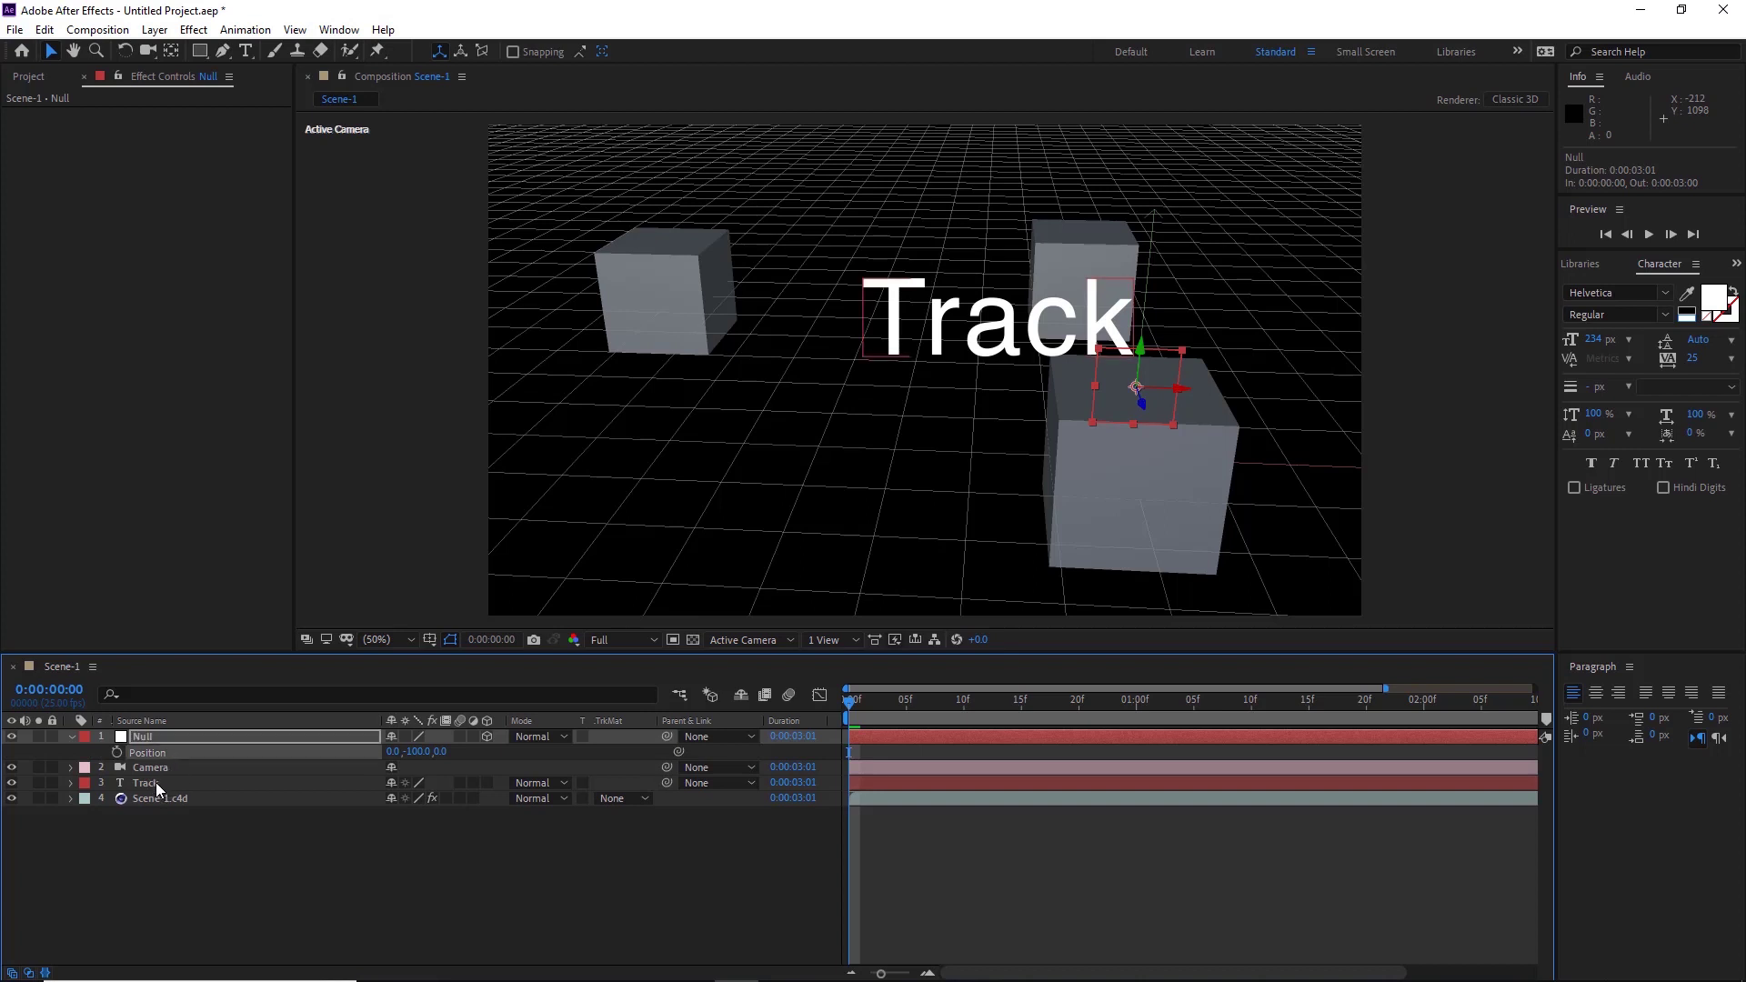
{"action": "left_click", "coordinate": [156, 782]}
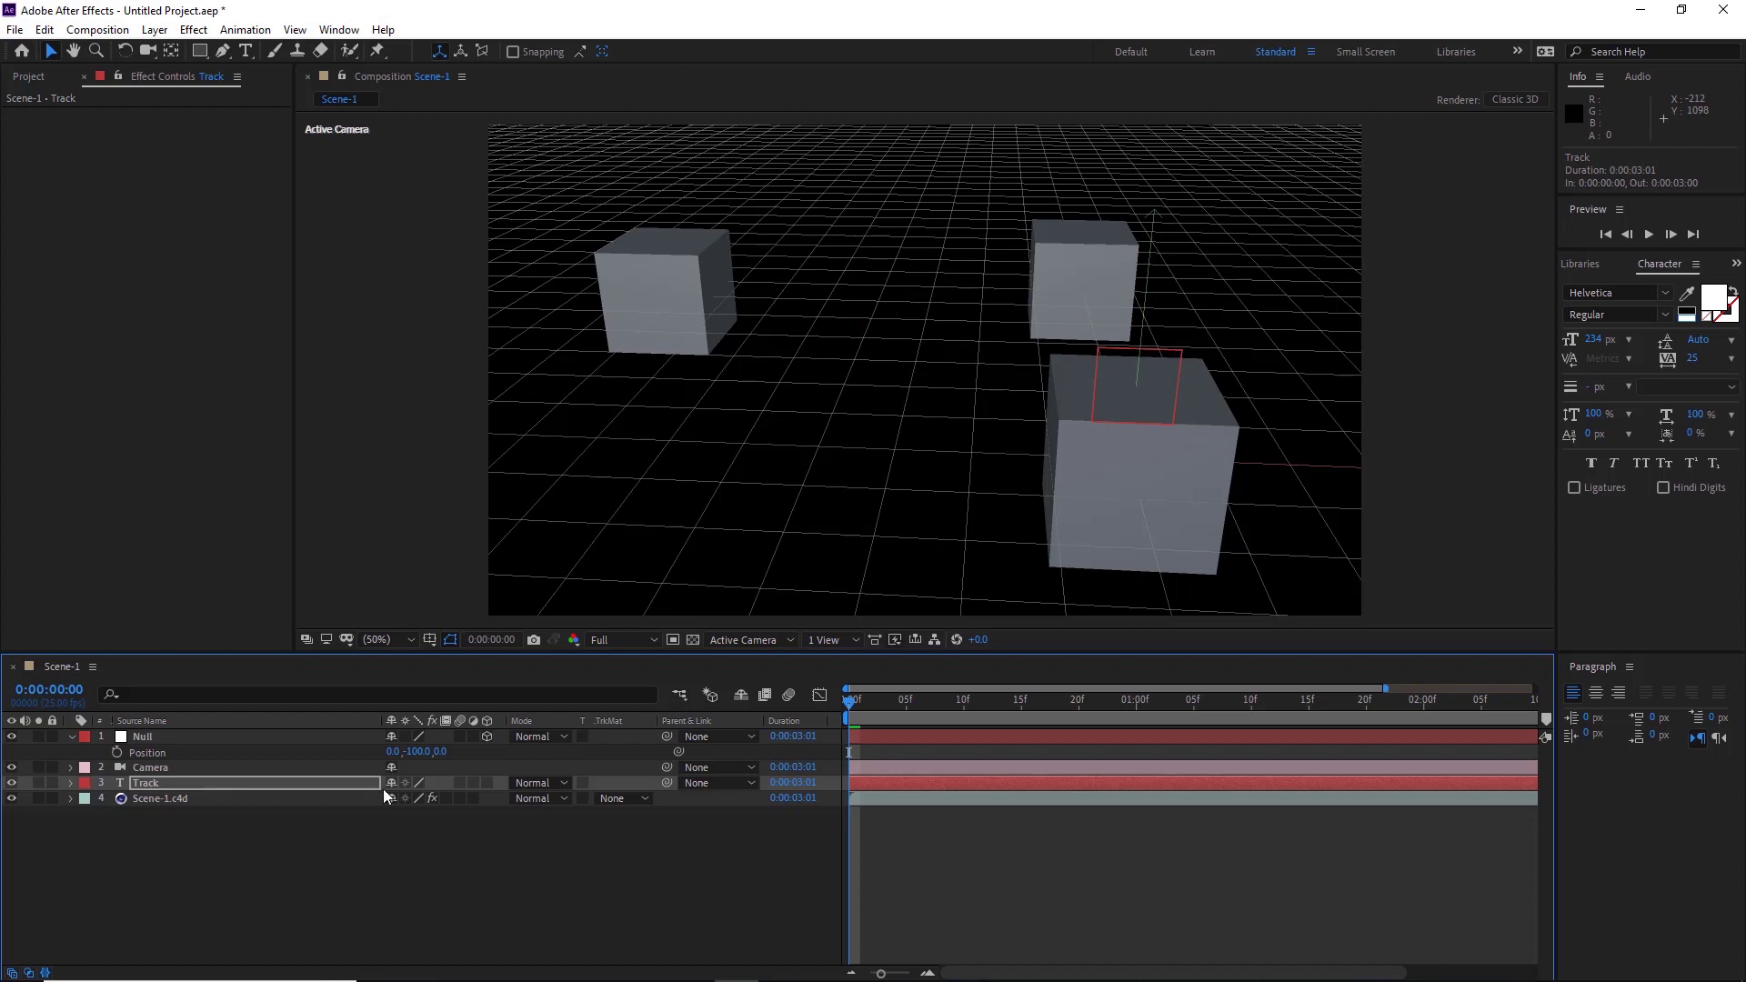
{"action": "left_click", "coordinate": [487, 783]}
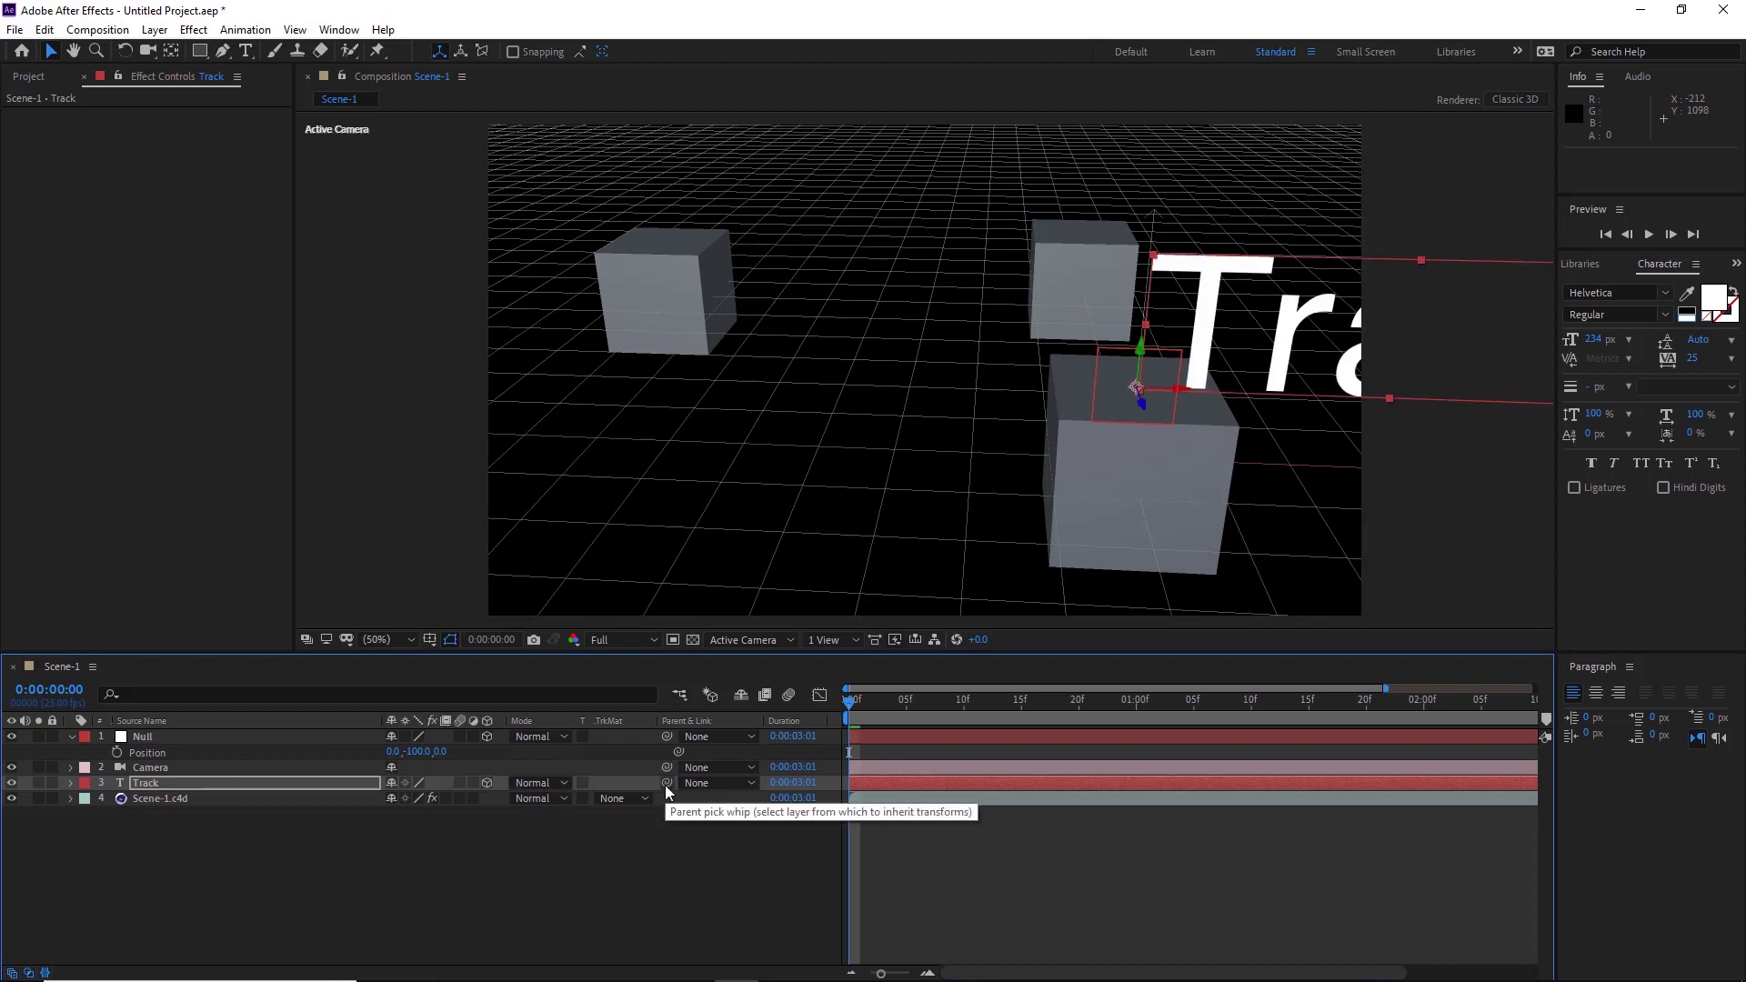
- Parent the Track layer to the Null, and fit the text above the nearest cube by sliding it along X at 166 px font size
{"action": "left_click_drag", "start_coordinate": [666, 783], "coordinate": [176, 738]}
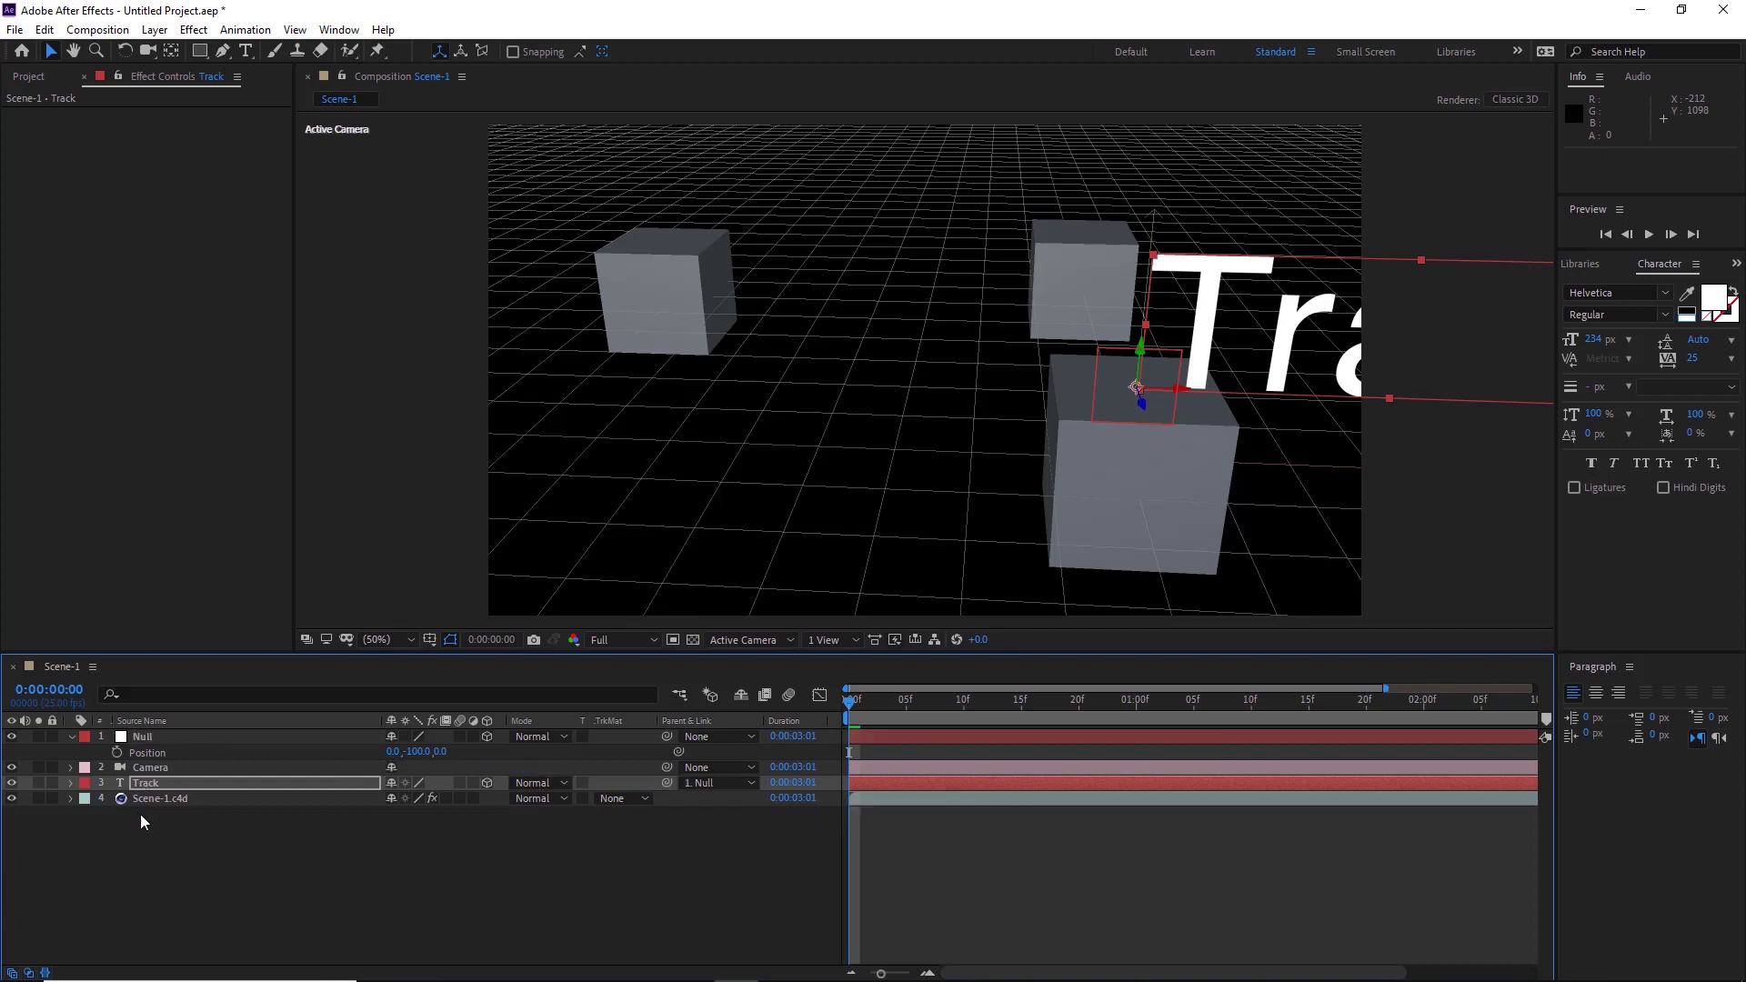
{"action": "left_click", "coordinate": [151, 785]}
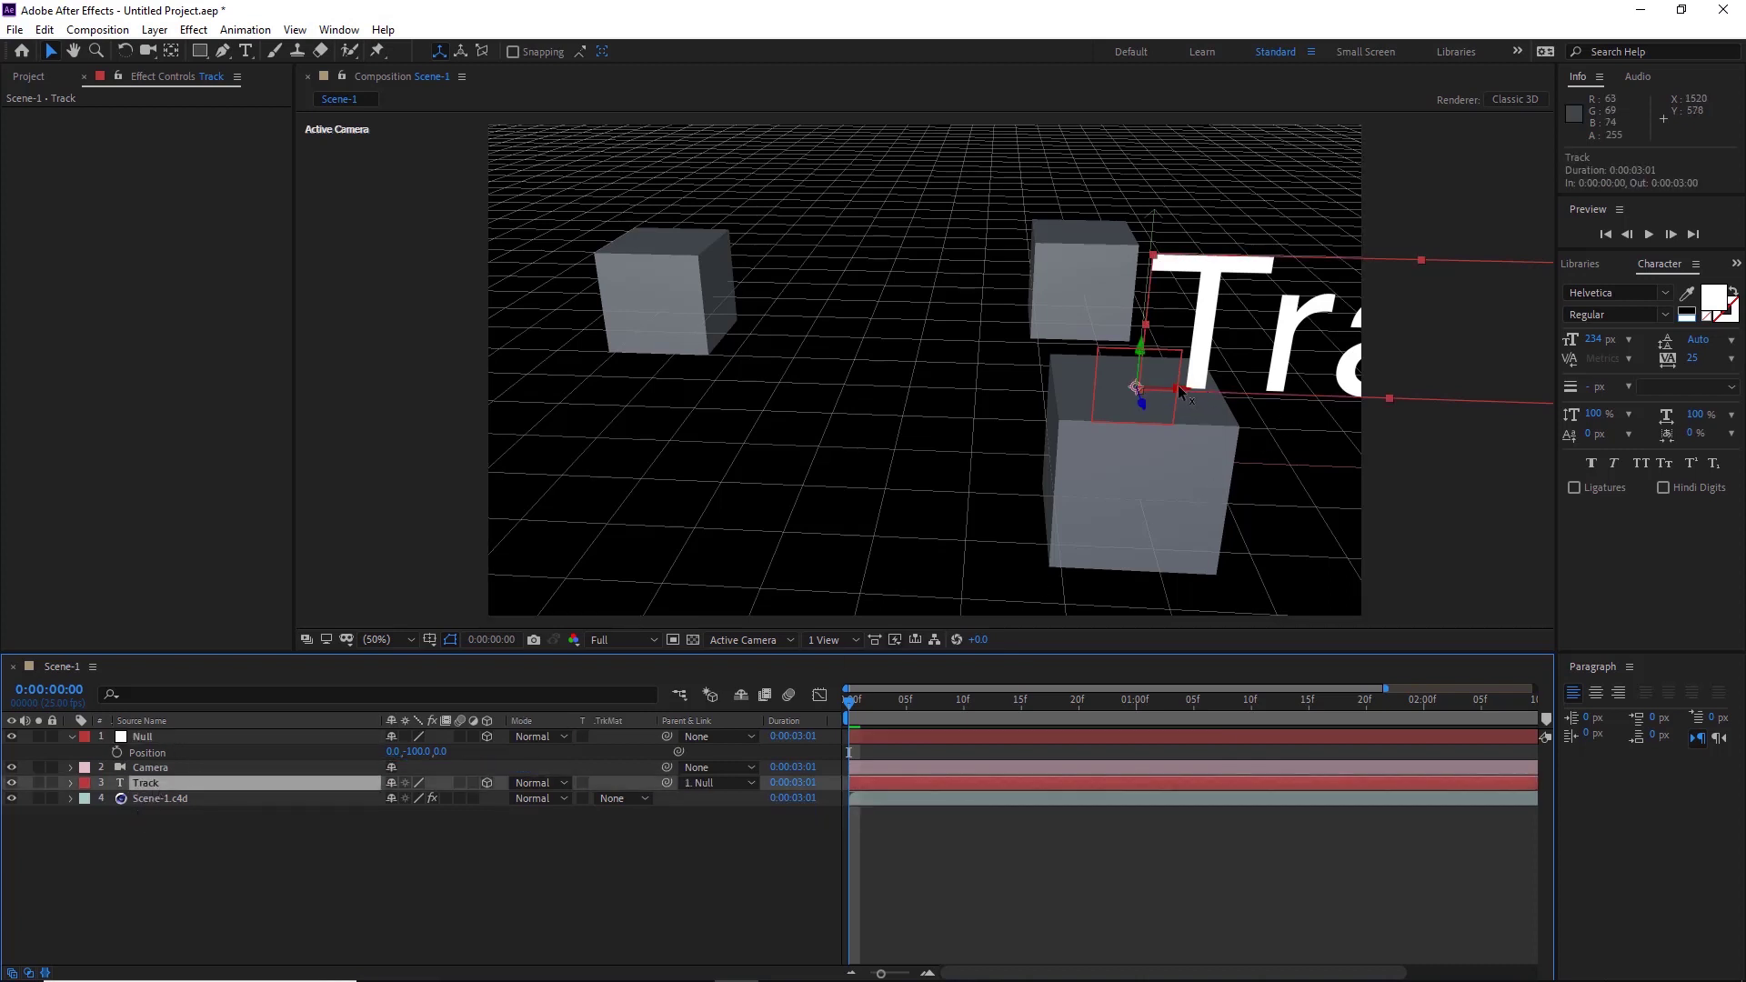
{"action": "left_click_drag", "start_coordinate": [1180, 391], "coordinate": [1041, 398]}
{"action": "key", "text": "space"}
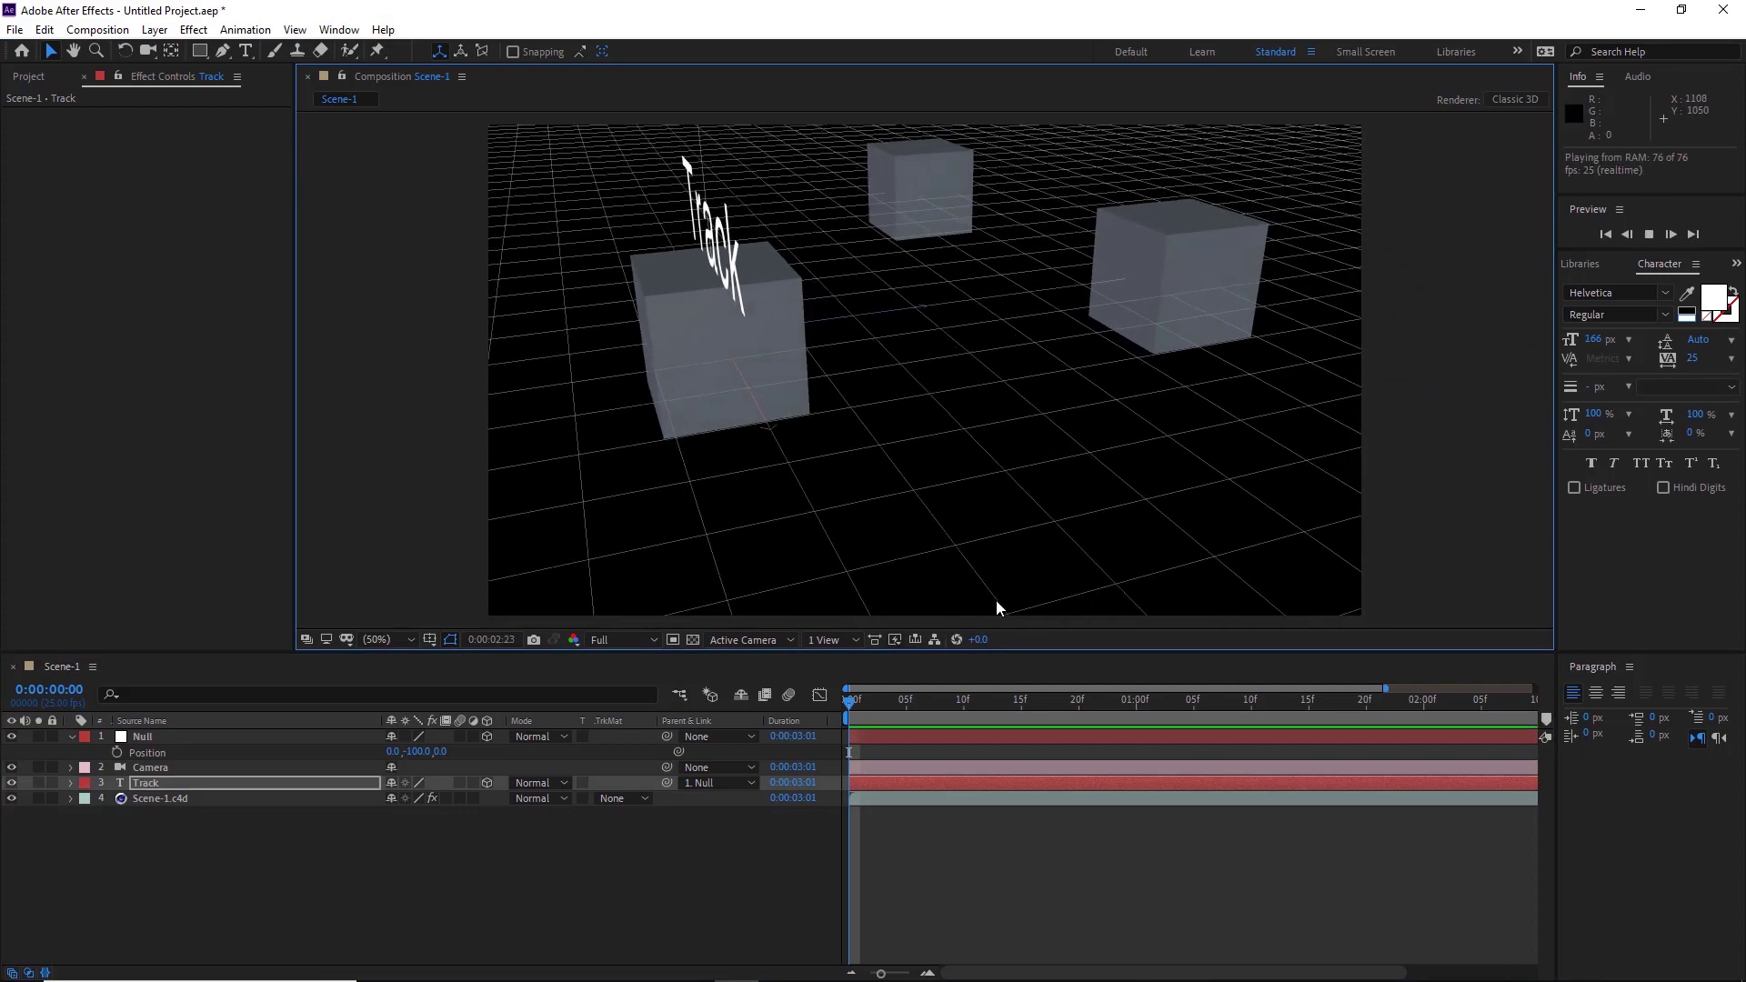